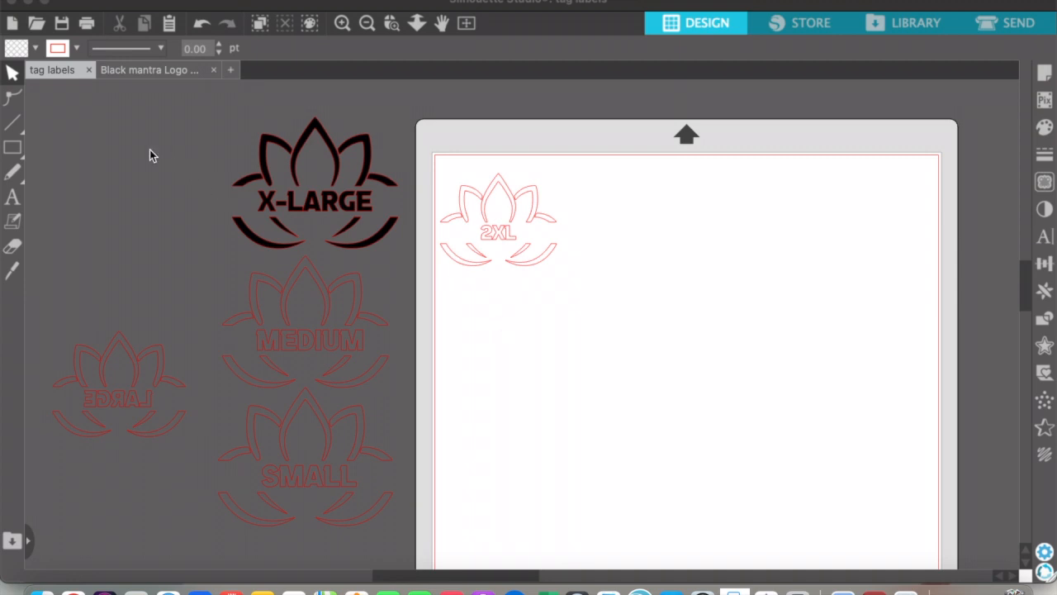
- Switch to the Black mantra Logo design, then reposition its logo image and resize it to about 13.675 by 9.672 in
left_click(131, 73)
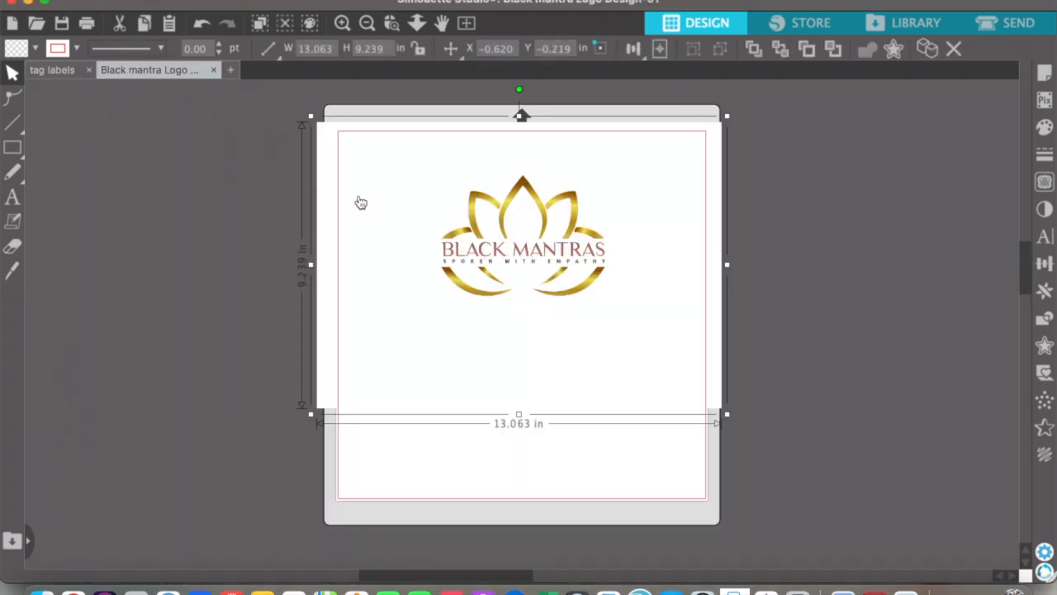
left_click(310, 121)
left_click_drag(310, 121, 285, 106)
left_click_drag(452, 195, 421, 199)
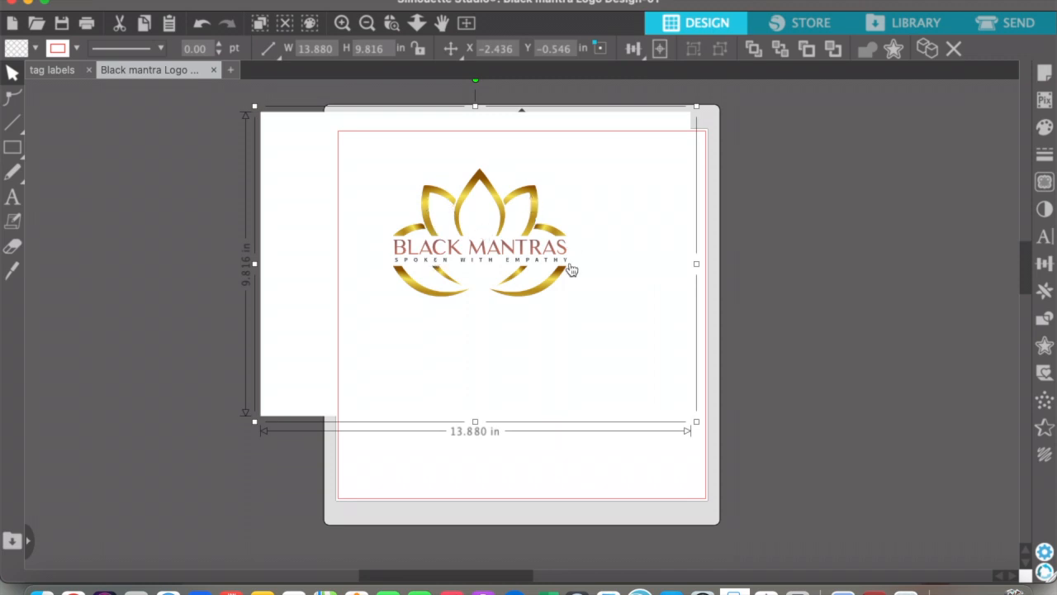
left_click_drag(256, 422, 266, 423)
- Select a trace area of about 6.250 by 4.500 in around the gold lotus logo and its text
left_click(40, 71)
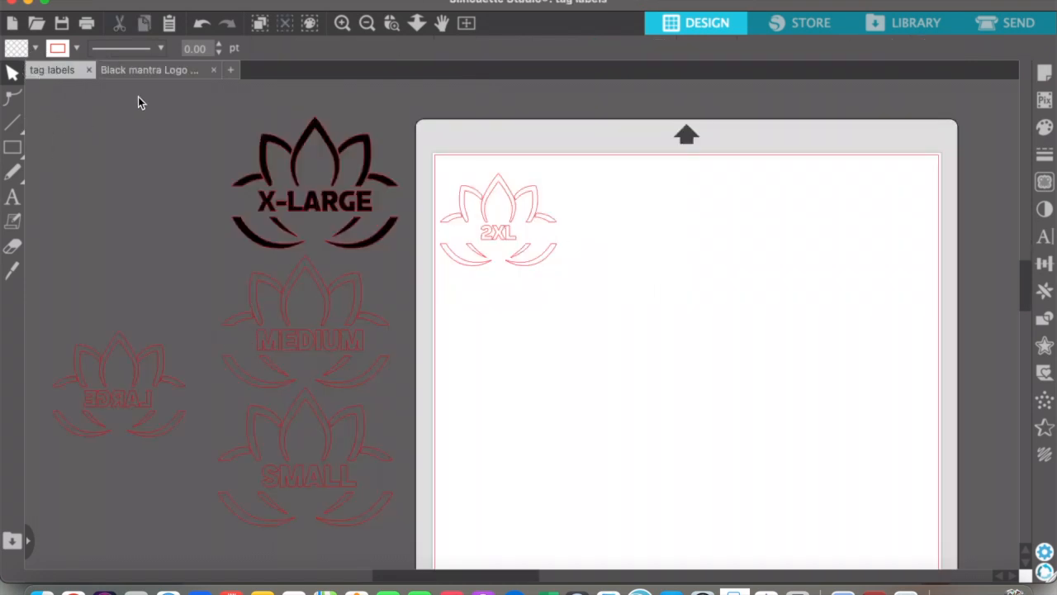
left_click(132, 76)
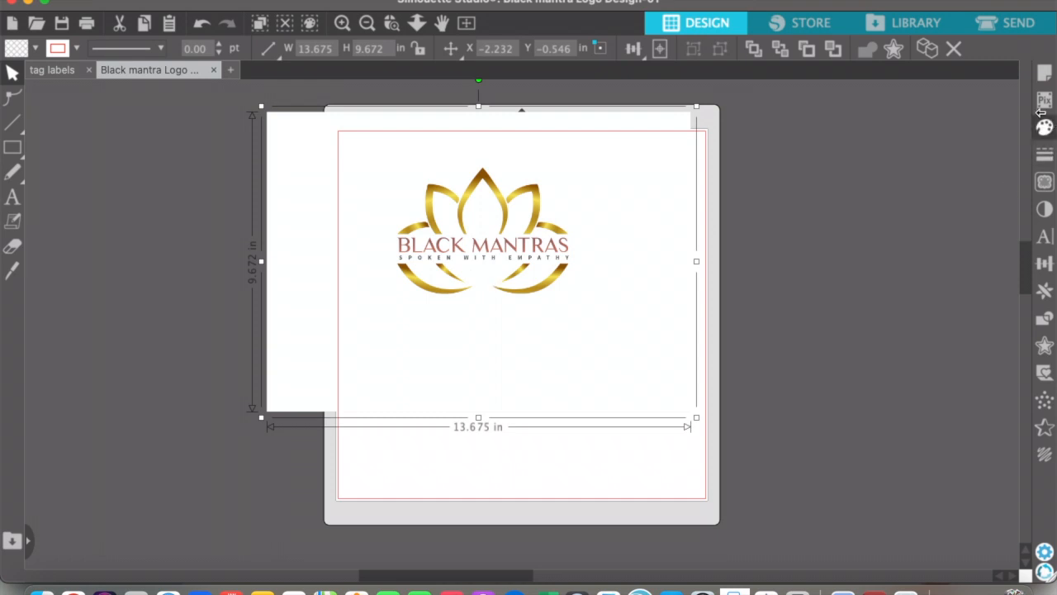
left_click(1046, 187)
left_click(819, 159)
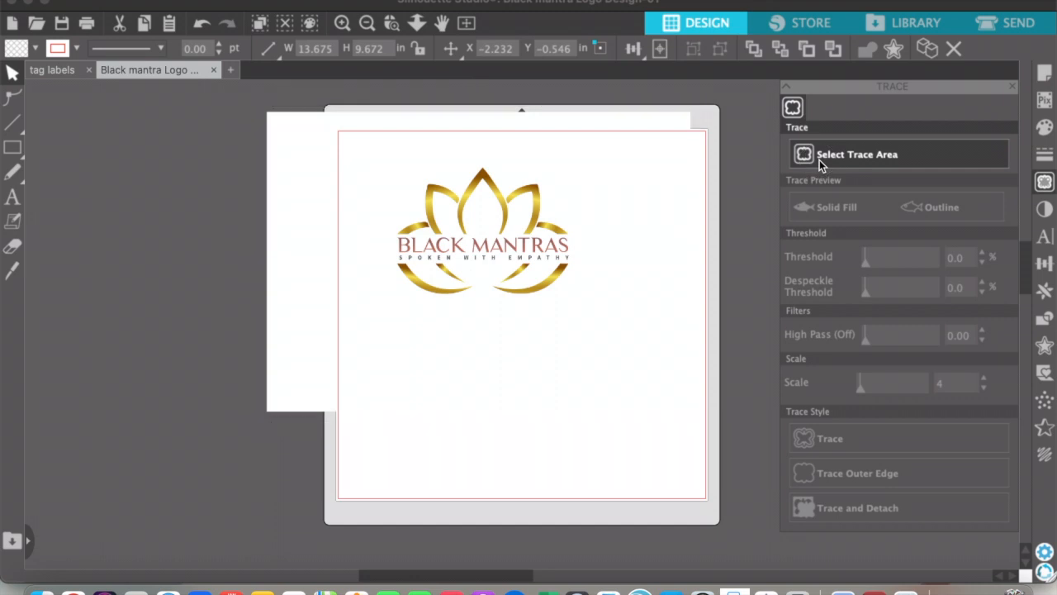
mouse_move(385, 164)
left_mouse_down()
mouse_move(402, 306)
mouse_move(533, 328)
mouse_move(587, 313)
left_mouse_up()
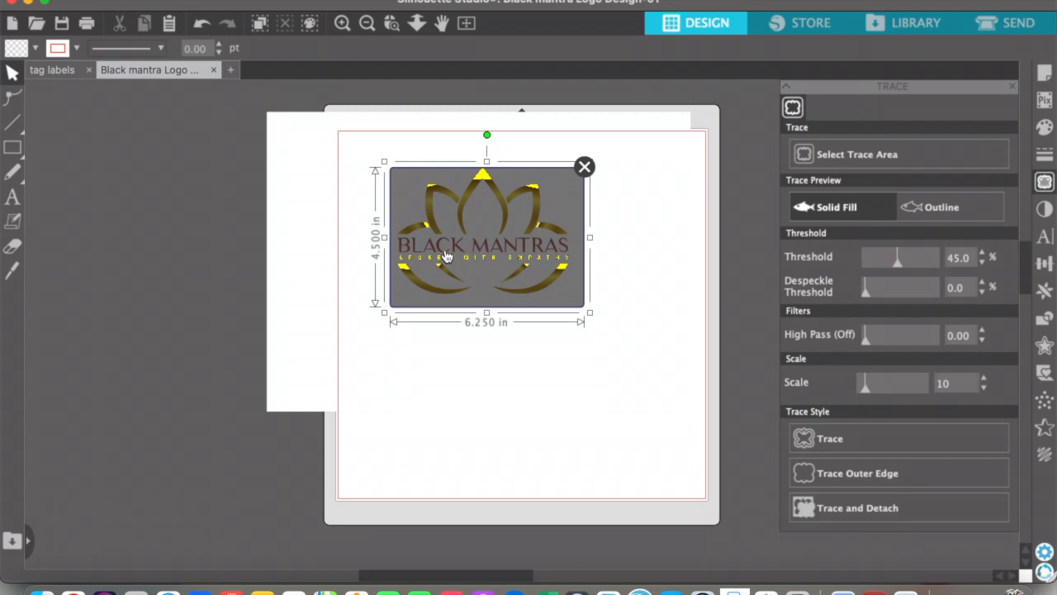
- Raise the trace threshold to 94% and trace the outer edge of the selected logo
left_click(917, 266)
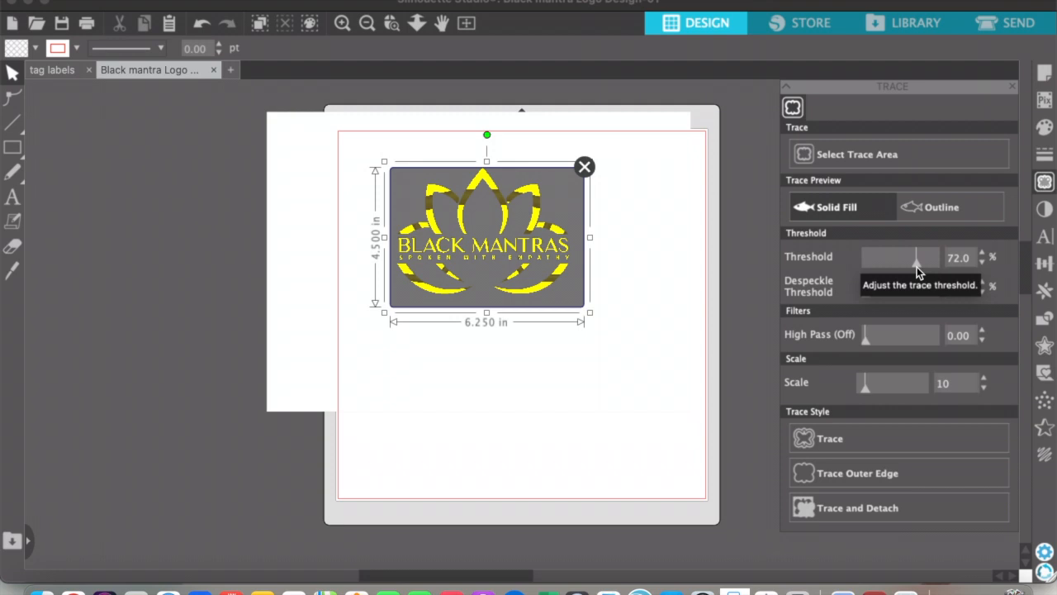
left_click(929, 266)
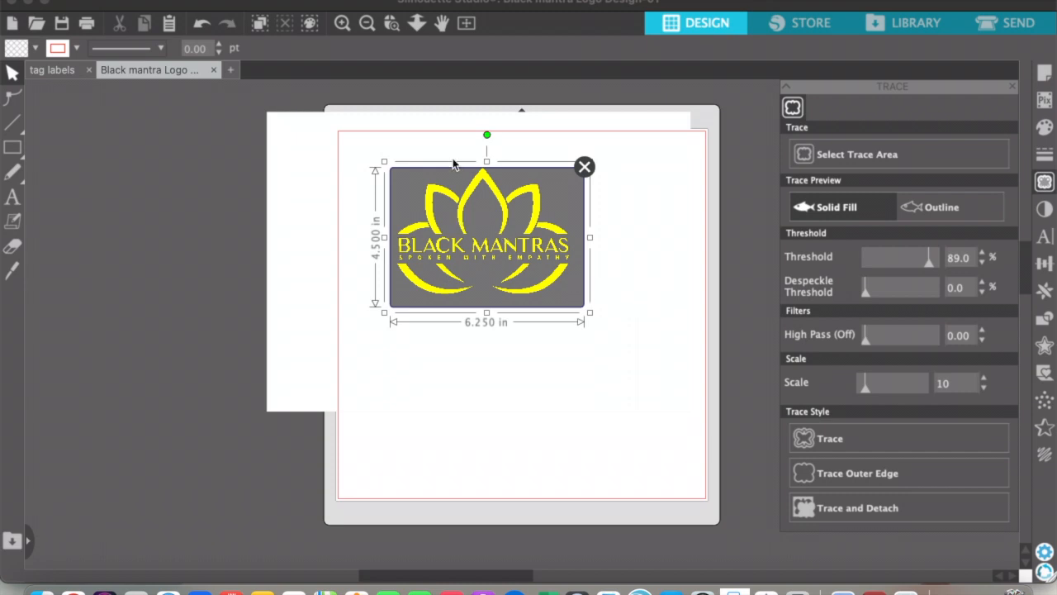
left_click(983, 254)
left_click(983, 255)
left_click(983, 255)
left_click(983, 255)
left_click(859, 467)
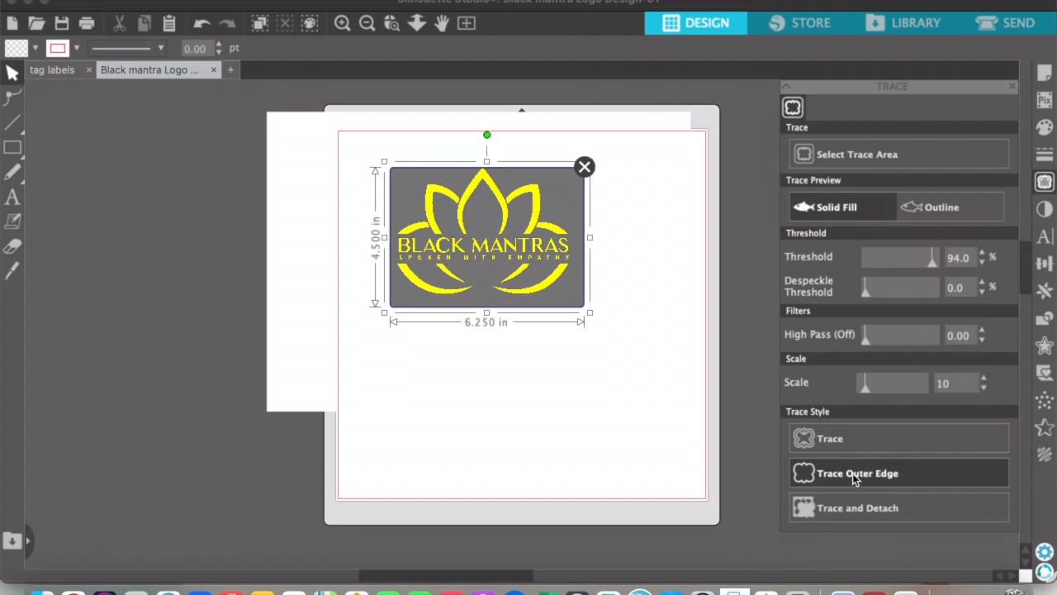
- Move the original logo image off the page and place the traced outline in the page's upper-left area
mouse_move(473, 257)
left_mouse_down()
mouse_move(500, 326)
mouse_move(551, 366)
left_mouse_up()
left_click(590, 376)
left_click(279, 181)
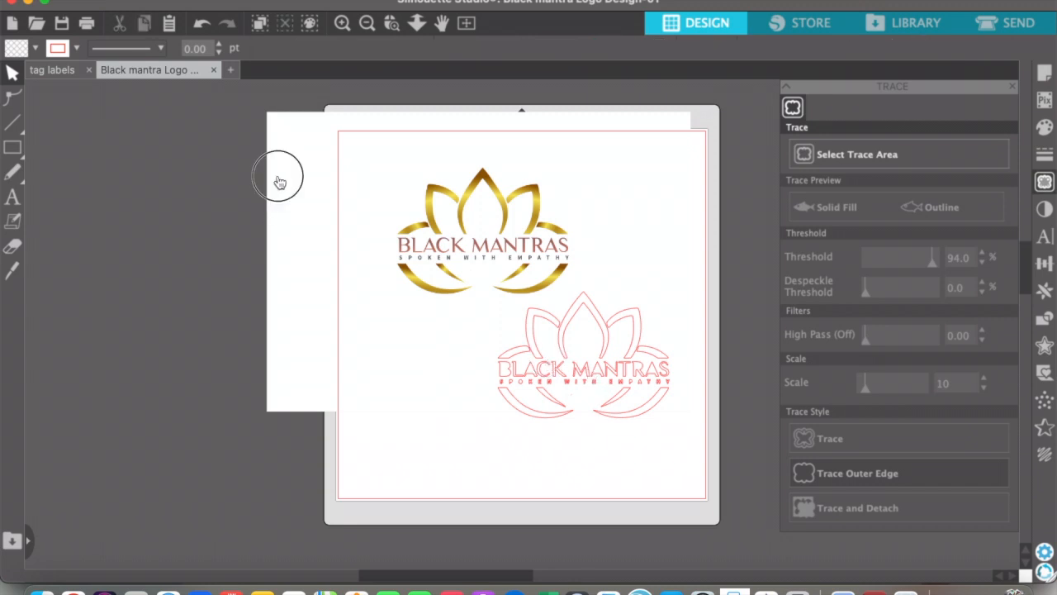
left_click_drag(270, 119, 80, 150)
left_click_drag(588, 372, 418, 239)
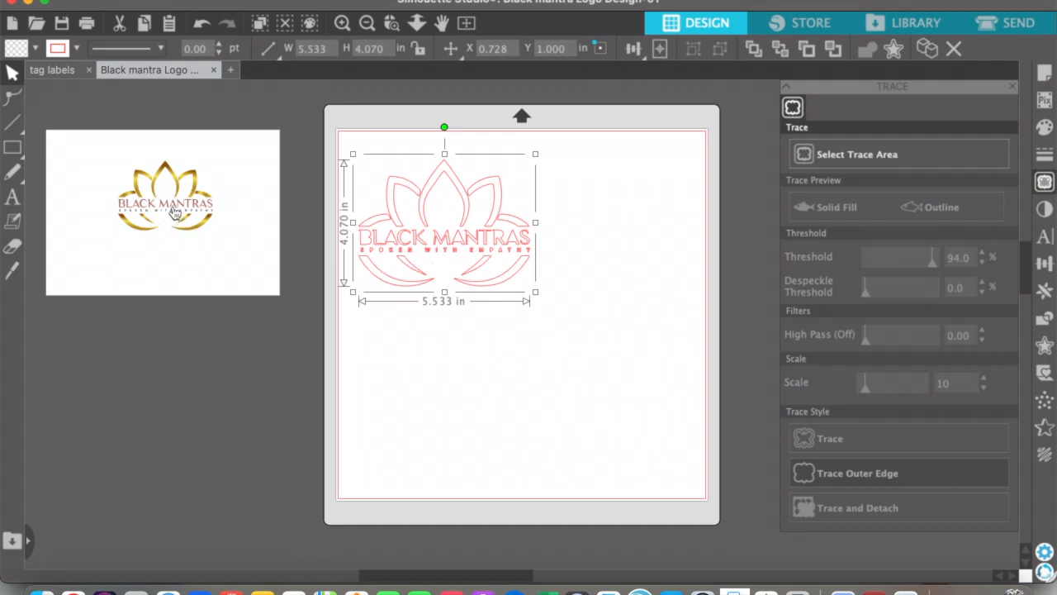
- Enter point editing on the traced logo outline
left_click(342, 25)
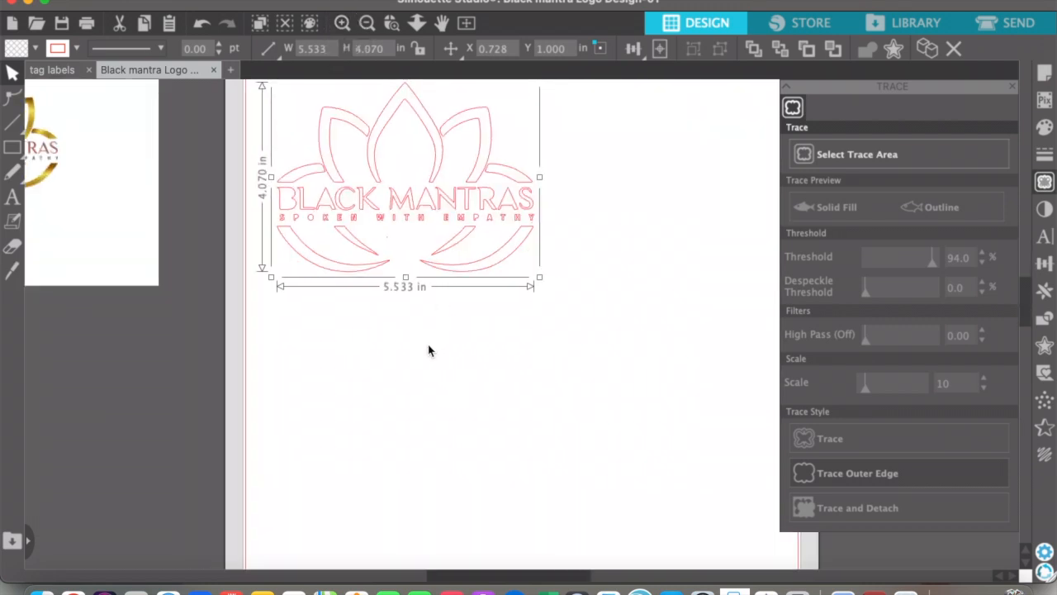
scroll(405, 328, "up", 1)
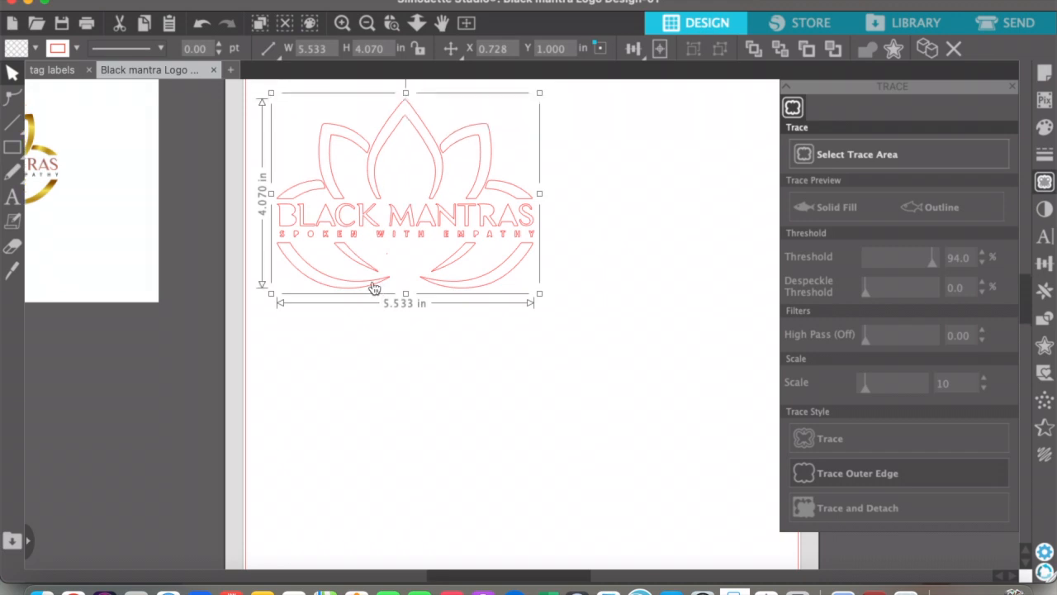
scroll(376, 248, "up", 2)
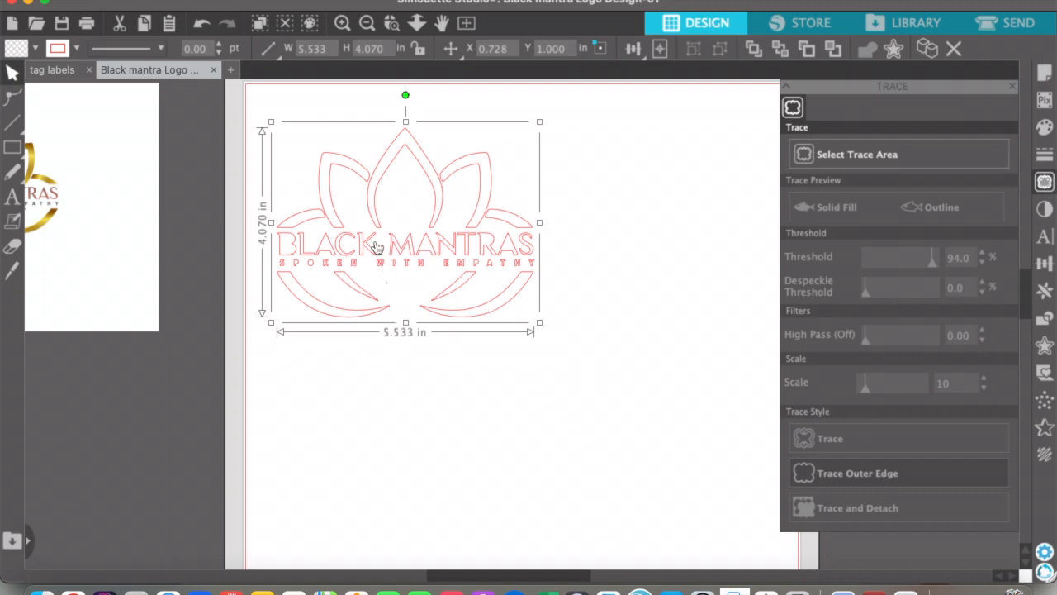
left_click(343, 25)
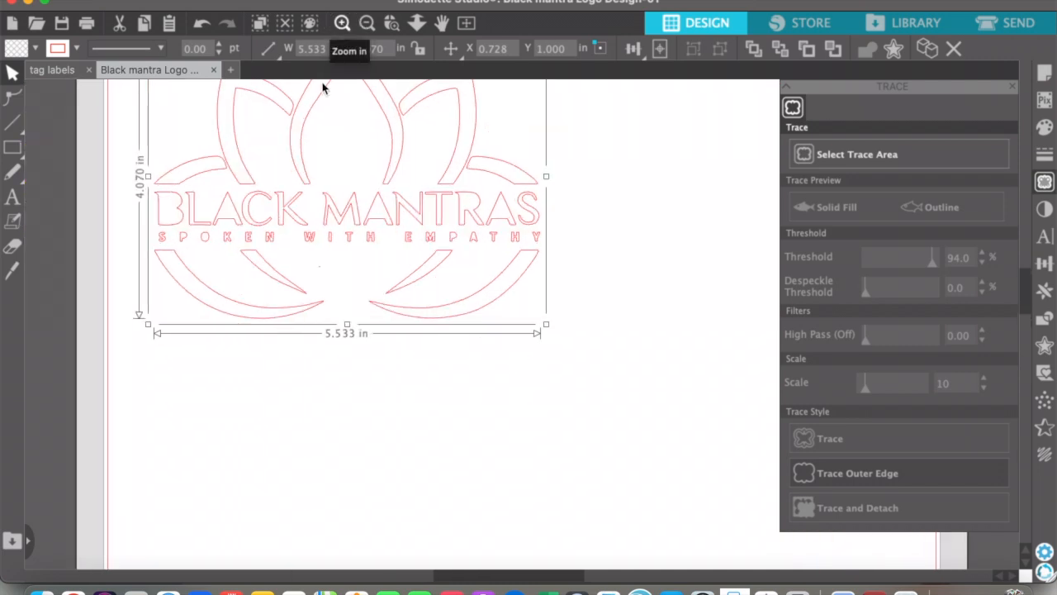
scroll(307, 259, "up", 1)
scroll(310, 261, "up", 1)
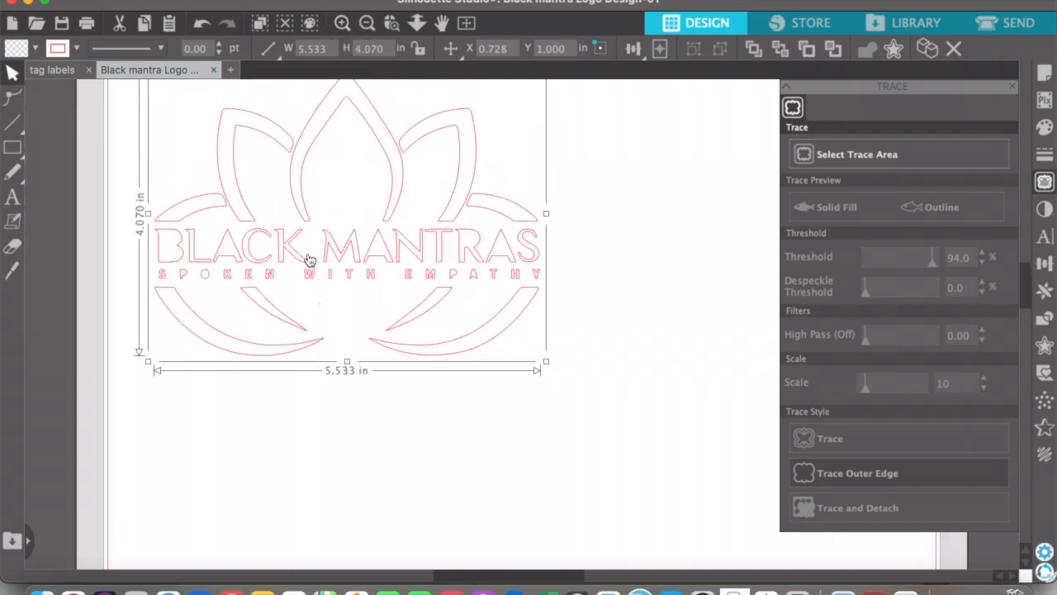
double_click(176, 262)
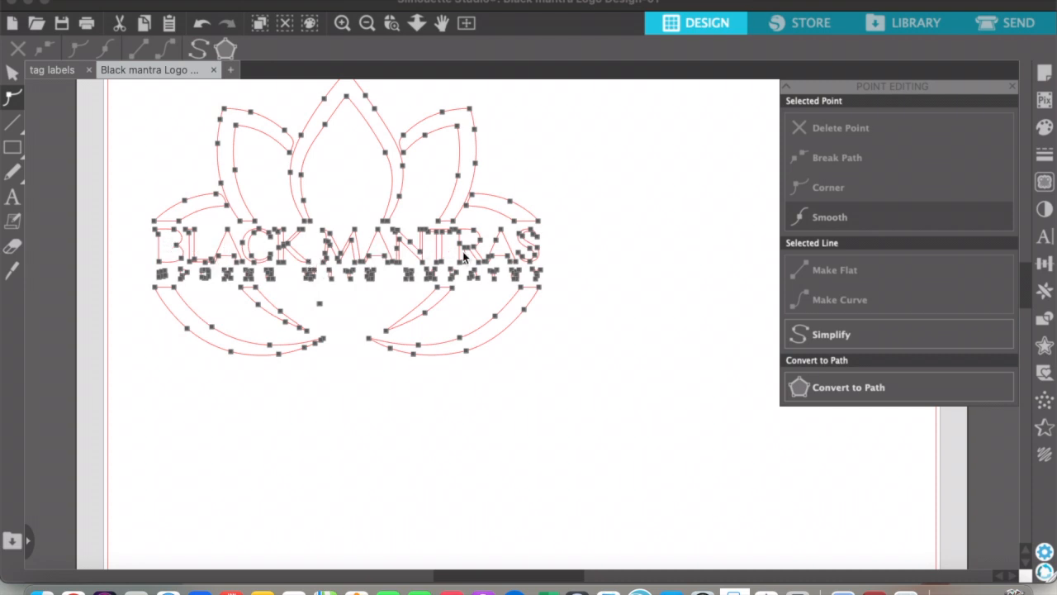
- Delete the letter outlines of BLACK and SPOKEN from the traced logo
left_click(157, 235)
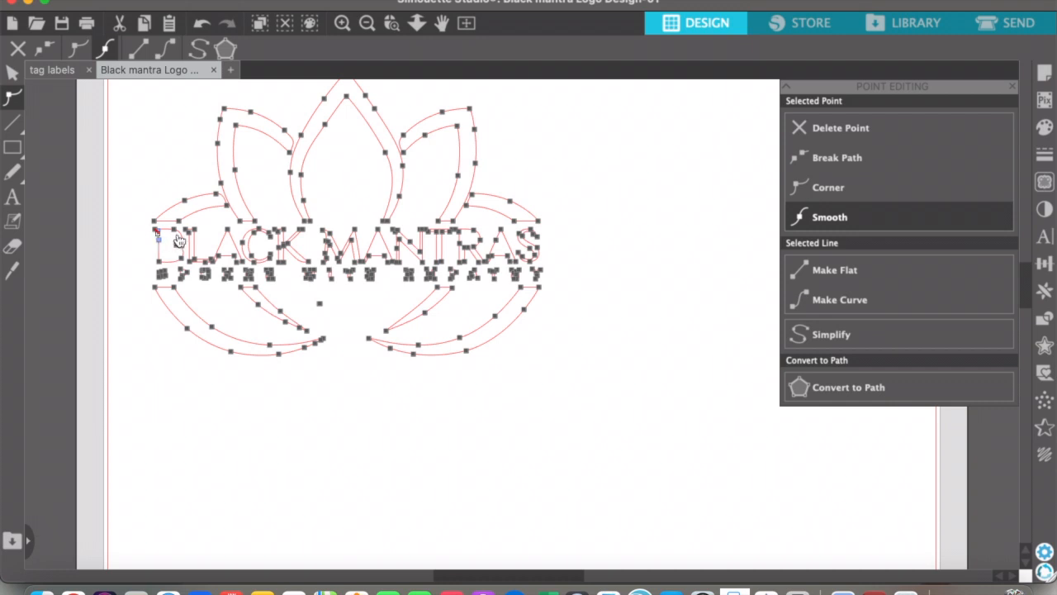
left_click(173, 230)
left_click(176, 245, "shift")
key("Left")
key("Delete")
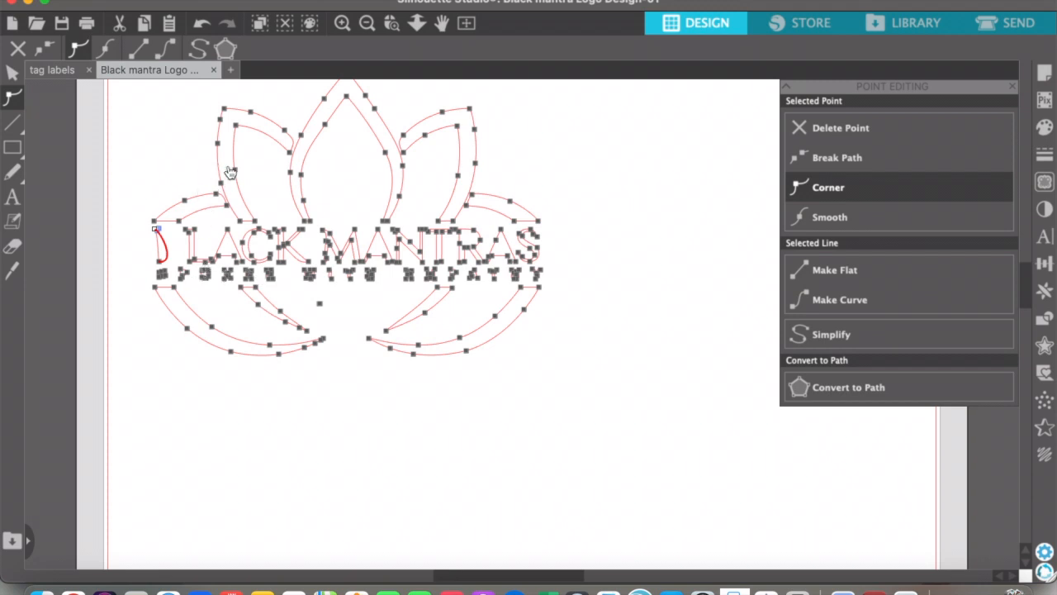
key("Delete")
left_click(188, 248)
key("Delete")
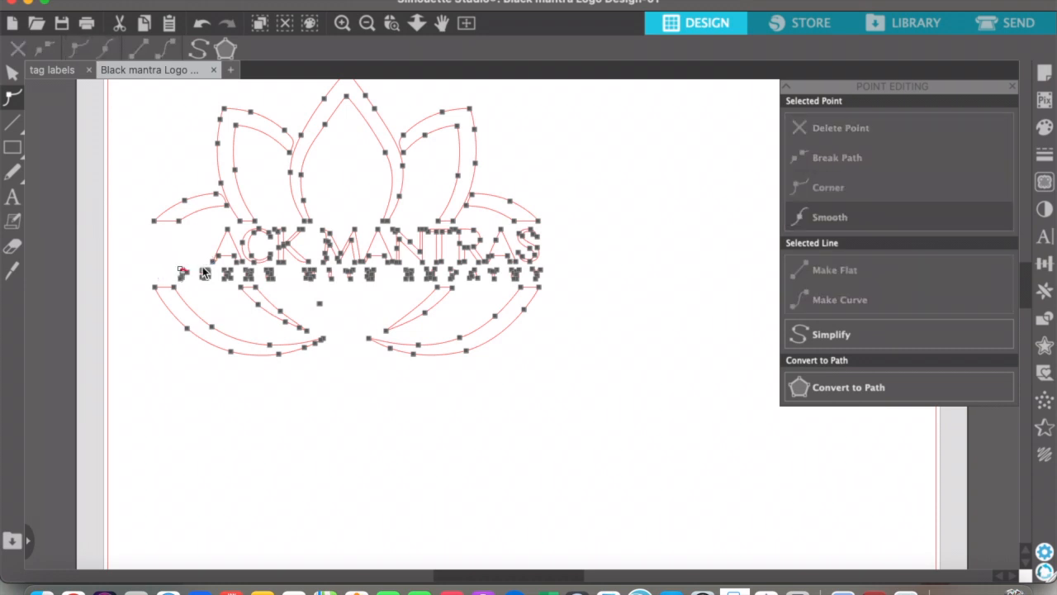
left_click(213, 274)
key("Delete")
left_click(214, 261)
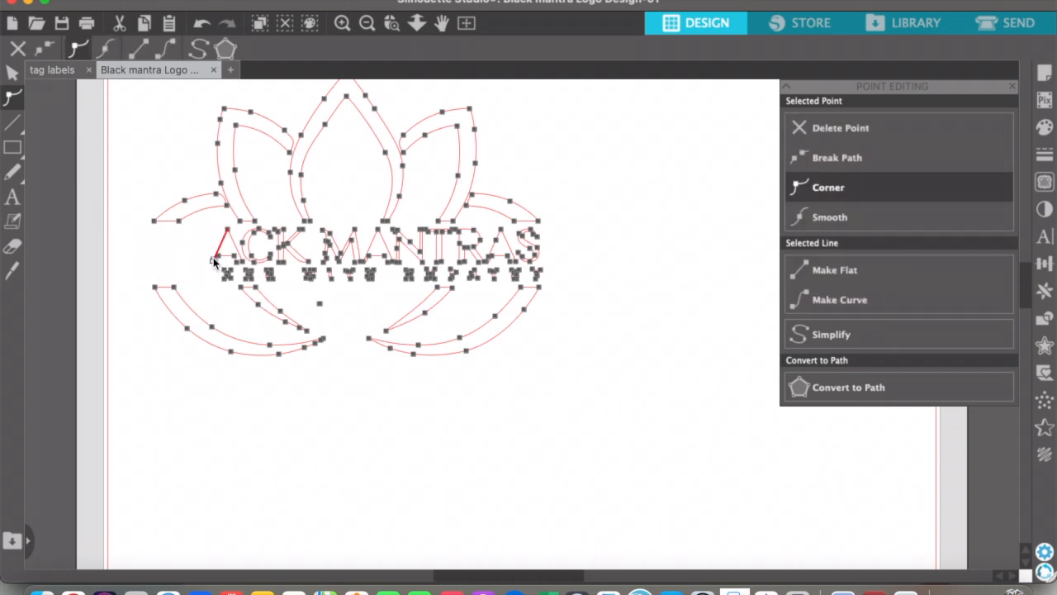
key("Delete")
left_click(224, 278)
key("Delete")
key("Delete")
key("Delete")
left_click(250, 278)
key("Delete")
key("Delete")
key("Delete")
key("Delete")
left_click(270, 236)
key("Delete")
left_click(268, 272)
key("Delete")
left_click(277, 229)
key("Delete")
key("Delete")
key("Delete")
key("Delete")
- Delete the M and first A of MANTRAS and the letters of WITH from the traced logo
left_click(309, 271)
key("Delete")
key("Delete")
key("Delete")
key("Delete")
left_click(331, 234)
key("Delete")
key("Delete")
key("Delete")
key("Delete")
left_click(331, 271)
key("Delete")
key("Delete")
key("Delete")
left_click(348, 271)
key("Delete")
key("Delete")
key("Delete")
key("Delete")
left_click(388, 260)
key("Delete")
key("Delete")
key("Delete")
key("Delete")
left_click(369, 270)
key("Delete")
key("Delete")
key("Delete")
key("Delete")
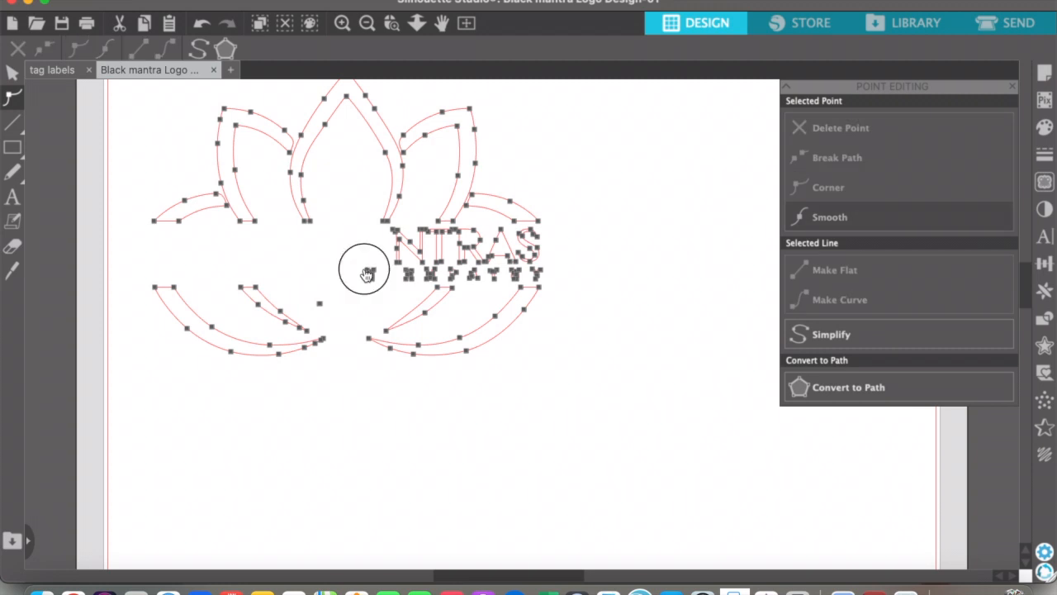
- Delete the remaining letters NTRAS of MANTRAS and the E and M of EMPATHY
left_click(398, 261)
key("Delete")
key("Delete")
key("Delete")
key("Delete")
left_click(401, 266)
key("Delete")
key("Delete")
key("Delete")
left_click(430, 236)
key("Delete")
key("Delete")
key("Delete")
key("Delete")
left_click(429, 273)
key("Delete")
key("Delete")
key("Delete")
left_click(461, 236)
key("Delete")
key("Delete")
key("Delete")
key("Delete")
left_click(500, 237)
key("Delete")
key("Delete")
key("Delete")
key("Delete")
- Delete the remaining letters of EMPATHY and the stray dot below the tagline
left_click(539, 270)
key("Delete")
key("Delete")
key("Delete")
key("Delete")
left_click(518, 270)
key("Delete")
key("Delete")
key("Delete")
key("Delete")
left_click(497, 271)
key("Delete")
key("Delete")
key("Delete")
left_click(474, 273)
key("Delete")
key("Delete")
key("Delete")
key("Delete")
left_click(452, 274)
key("Delete")
key("Delete")
key("Delete")
key("Delete")
left_click(320, 303)
key("Delete")
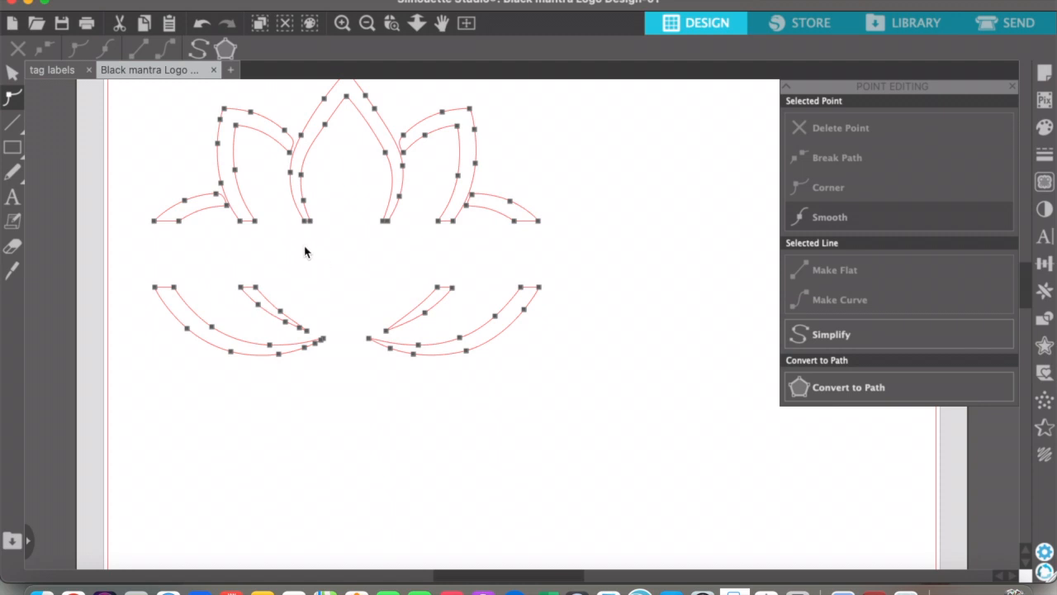
- Leave point editing, scale the lotus outline down to about 4.022 by 2.971 in and move it closer to the page's upper-left corner
left_click(12, 73)
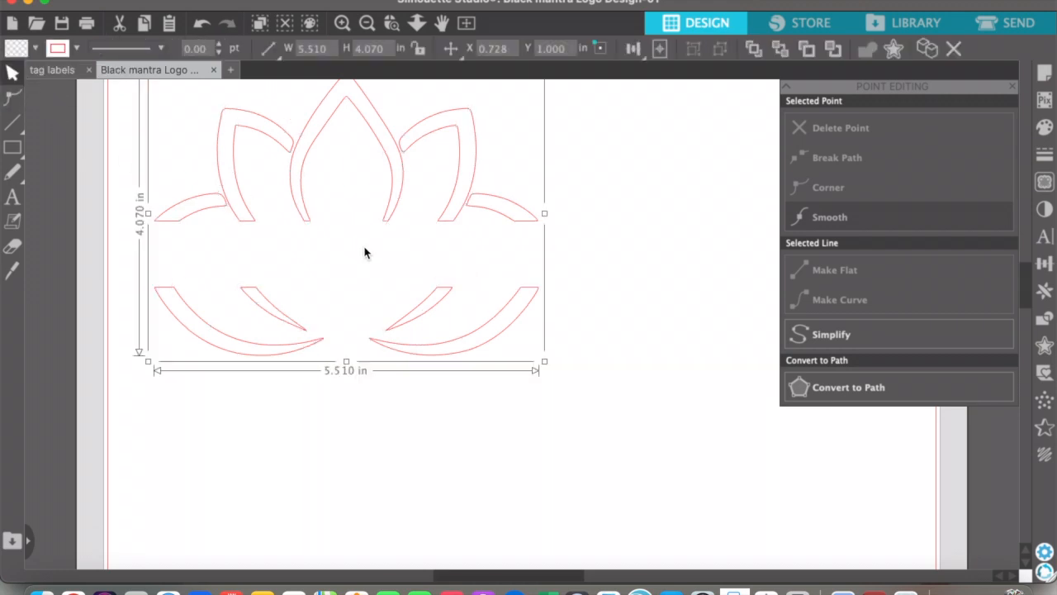
left_click_drag(543, 362, 482, 332)
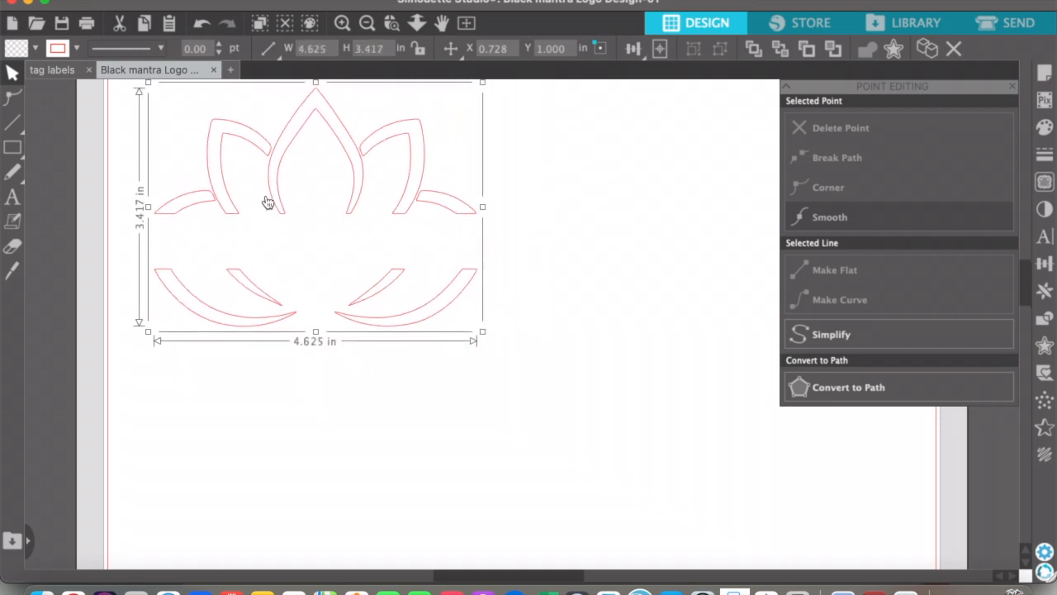
scroll(262, 216, "up", 1)
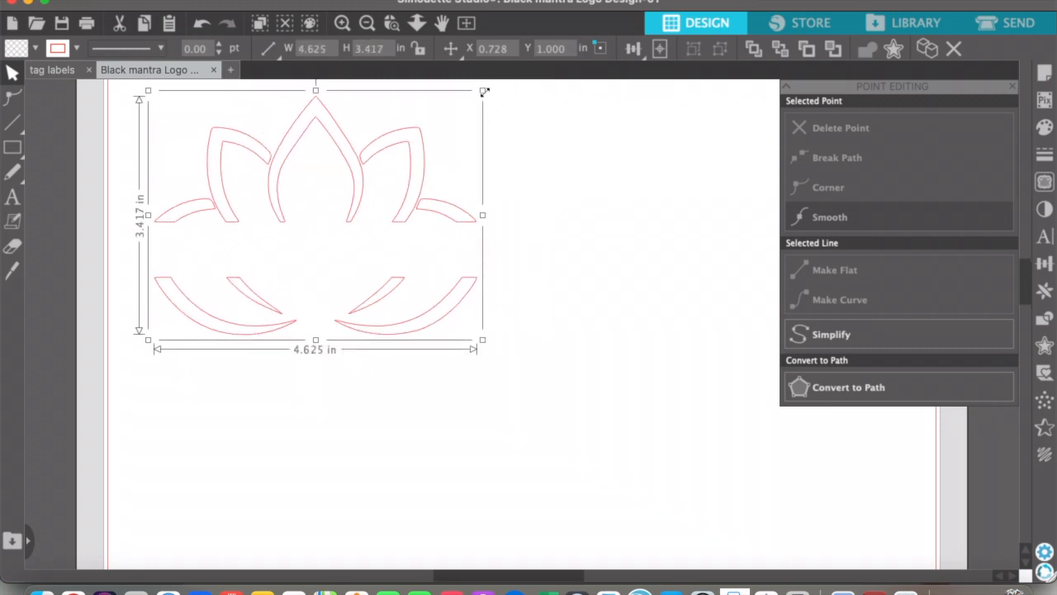
left_click_drag(481, 90, 429, 111)
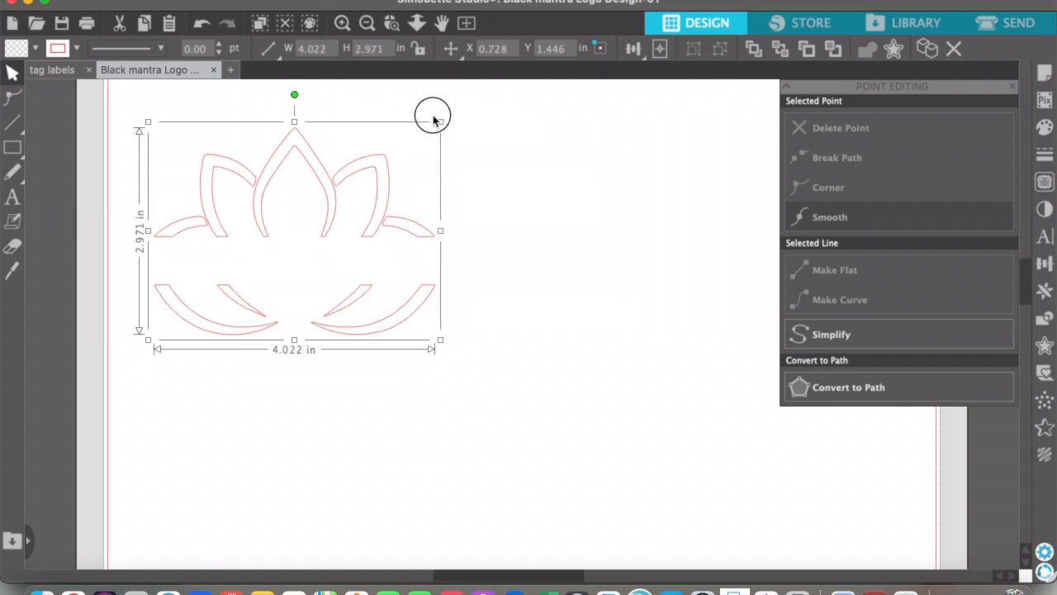
left_click_drag(256, 216, 244, 194)
left_click(353, 260)
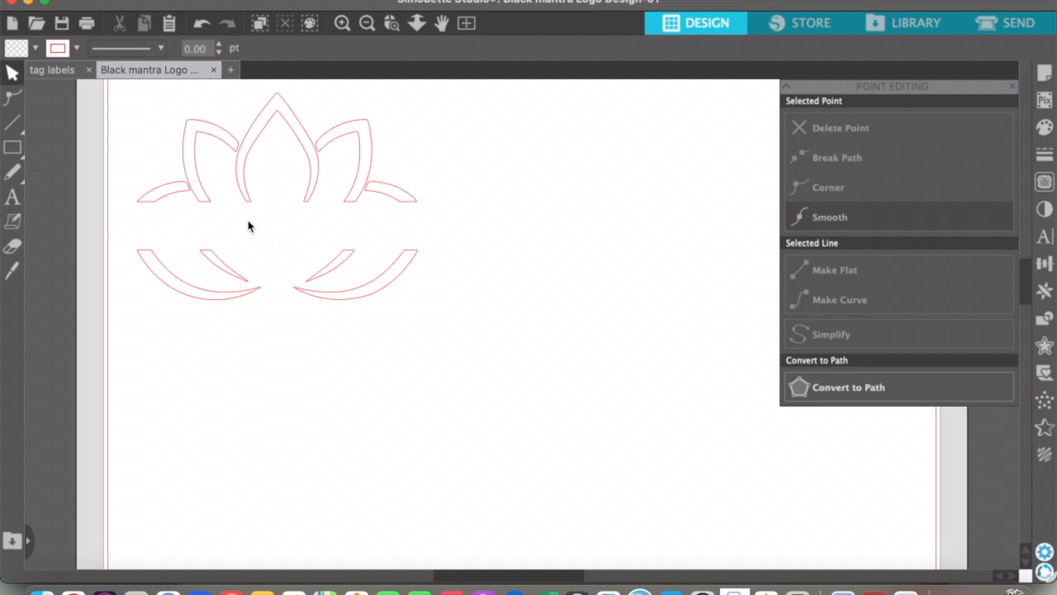
- Add the text "2xl" in the empty band of the lotus outline
left_click(12, 199)
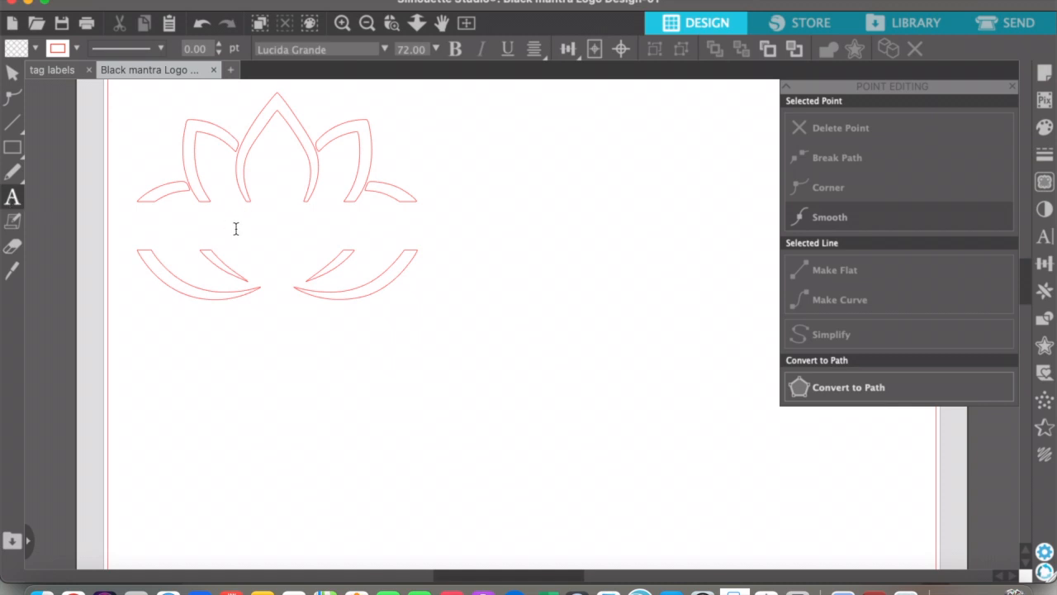
left_click(234, 232)
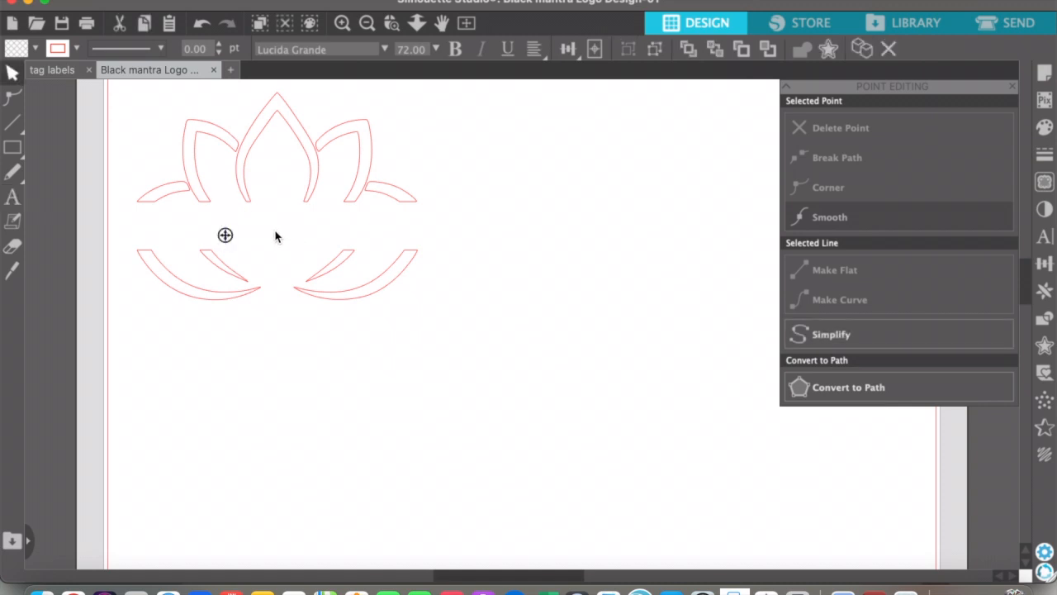
type("2xl")
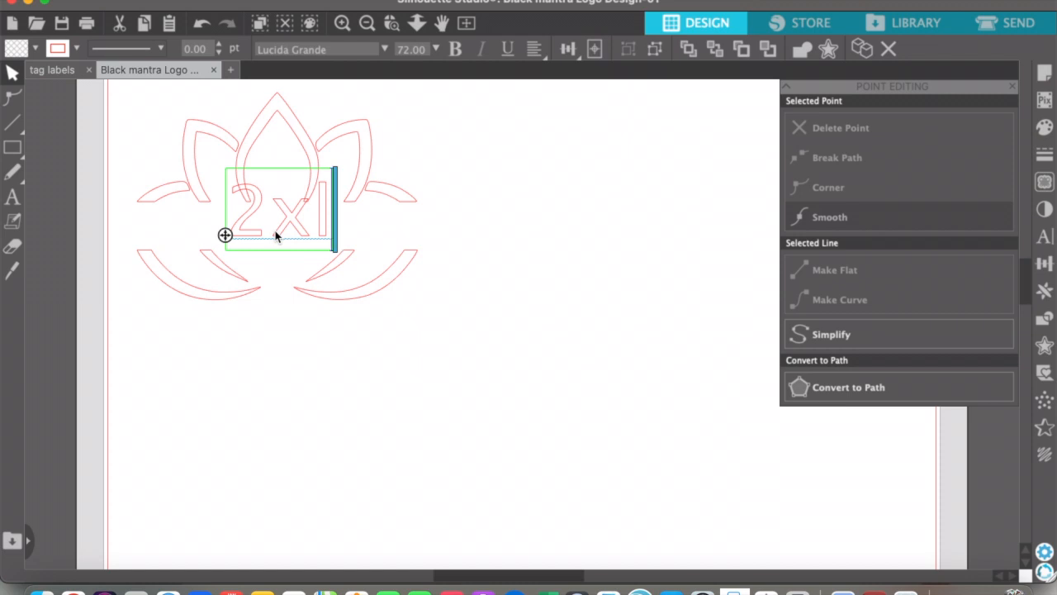
left_click(499, 248)
- Scale the "2xl" text down to about 0.992 by 0.761 in and centre it in the lotus gap
left_click(287, 236)
left_click_drag(335, 163, 308, 194)
left_click(269, 227)
left_click_drag(279, 235, 299, 236)
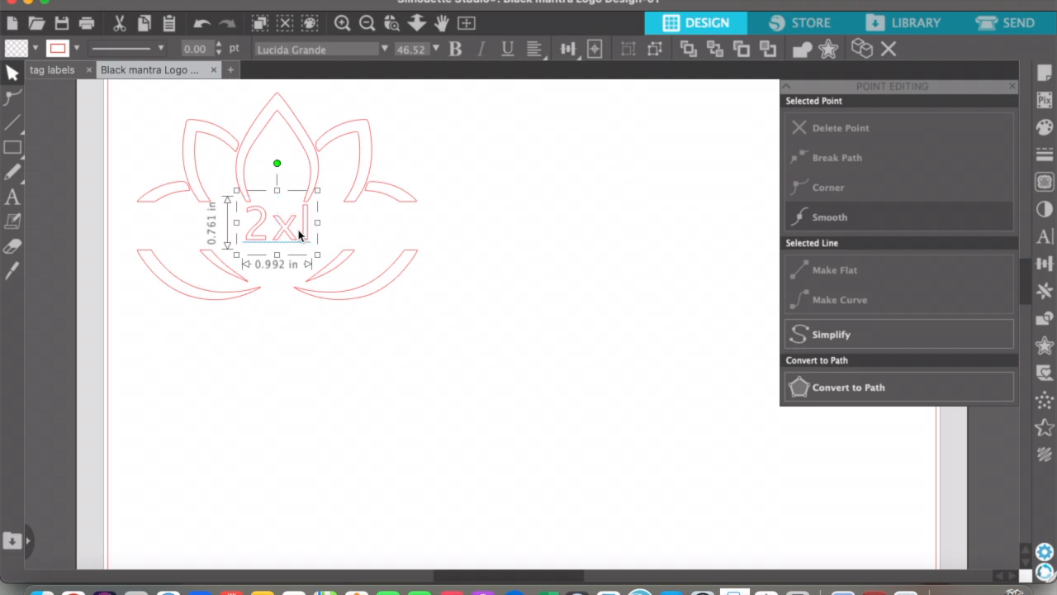
- Change the "2xl" text's font to A Black Lives and adjust its position in the lotus gap
left_click(551, 235)
left_click(284, 231)
left_click(1046, 237)
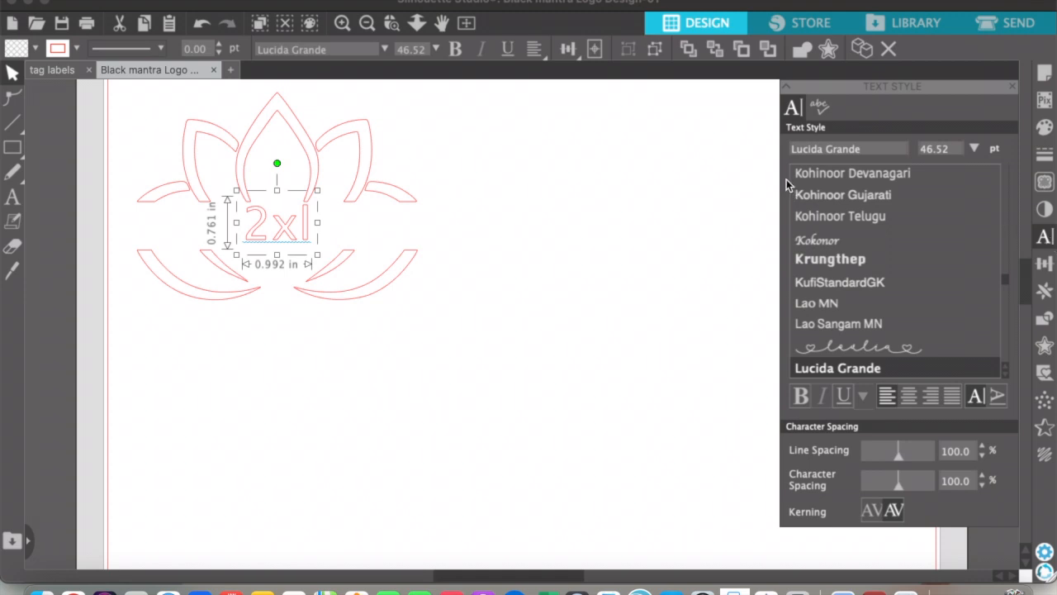
left_click(881, 149)
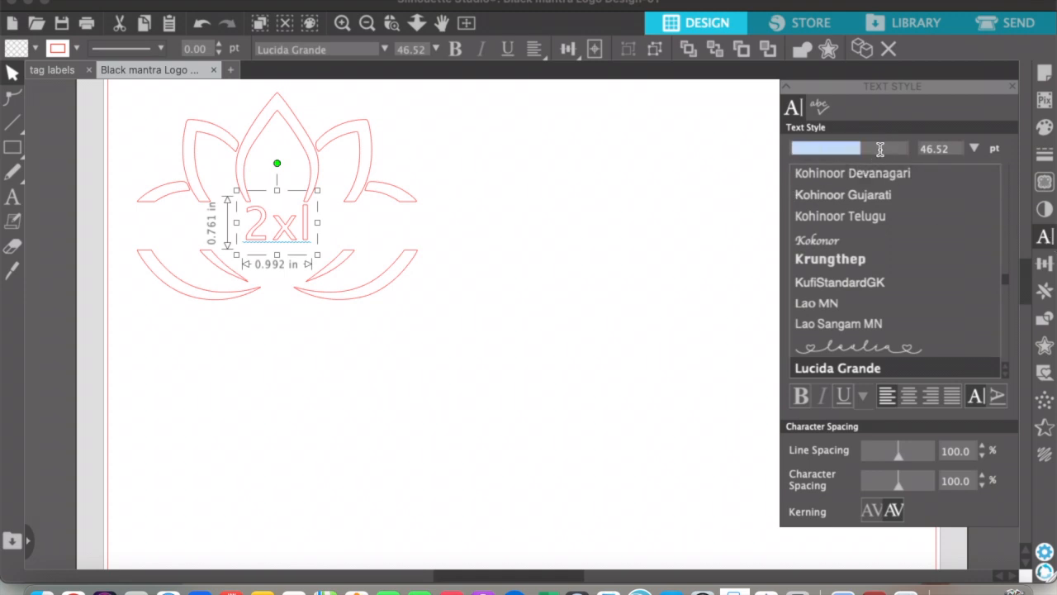
type("ab")
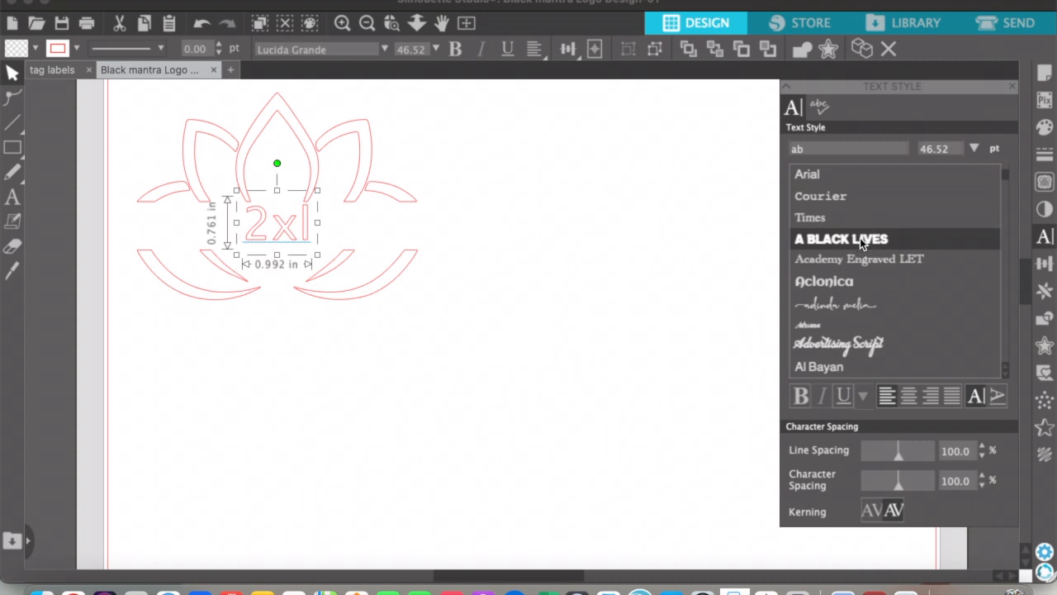
left_click(860, 238)
left_click(268, 236)
left_click_drag(270, 238, 267, 240)
- Scale the lotus outline up to about 4.223 by 3.120 in around the 2XL text
left_click(216, 144)
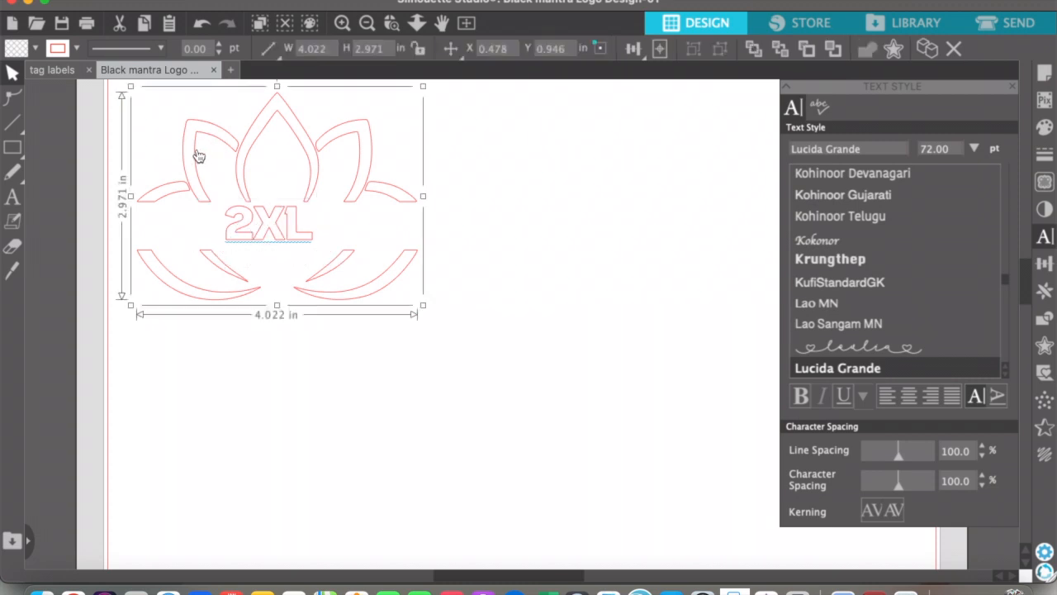
scroll(201, 157, "up", 1)
left_click_drag(131, 95, 123, 91)
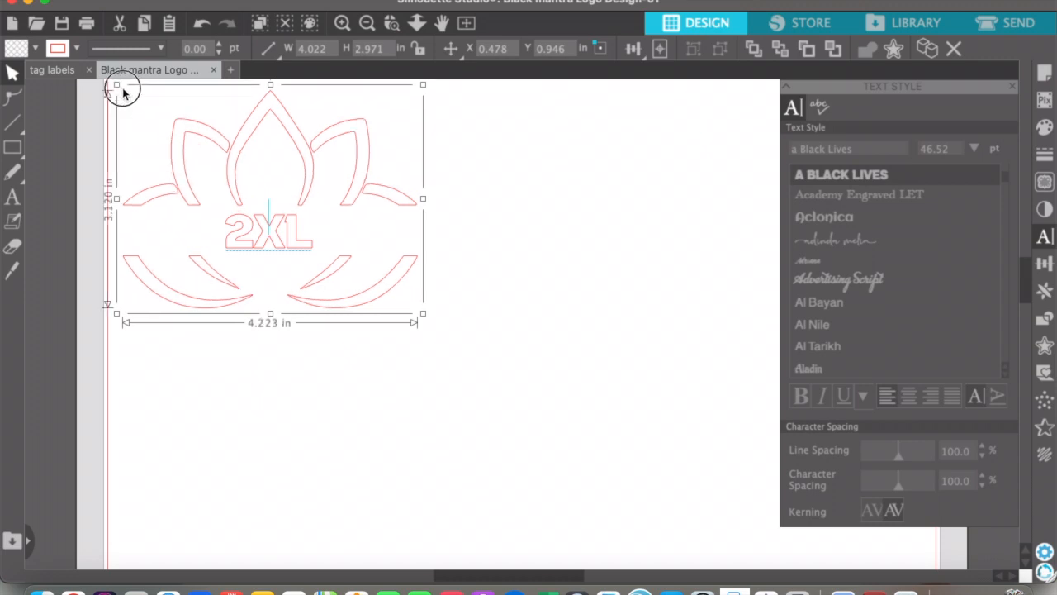
left_click(450, 261)
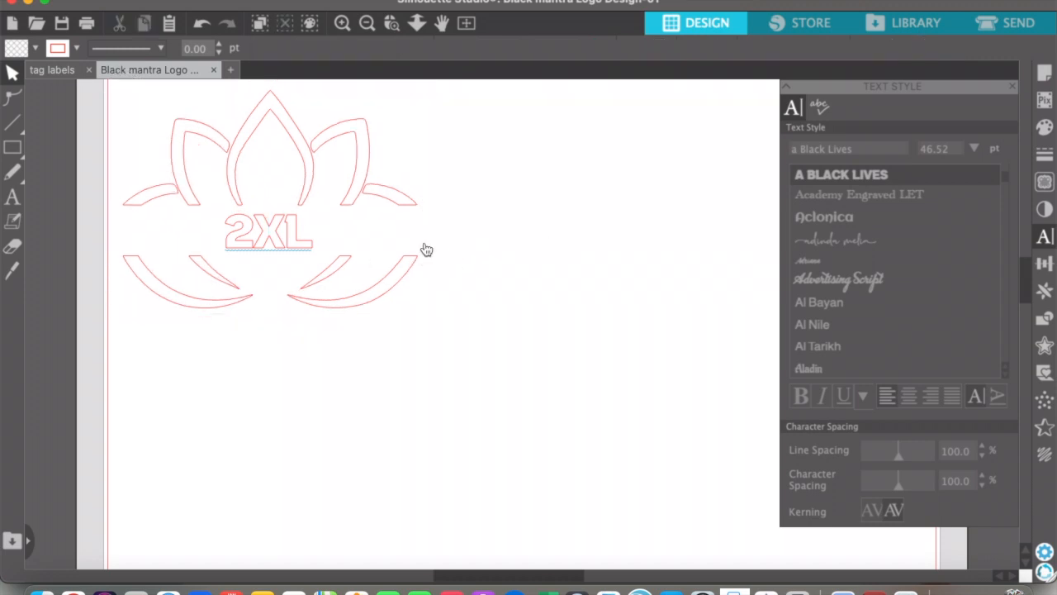
- Move the gold Black Mantras logo off the page, onto the empty workspace to its left
scroll(426, 249, "up", 2)
scroll(426, 250, "up", 1)
scroll(356, 226, "up", 2)
left_click(475, 221)
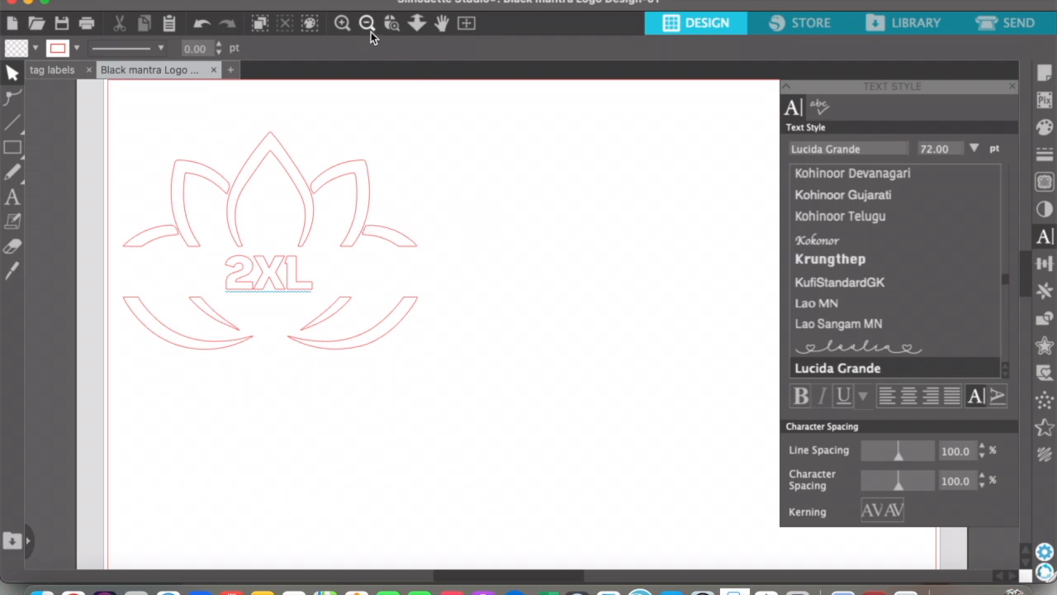
left_click(367, 25)
left_click_drag(75, 227, 661, 227)
left_click(459, 234)
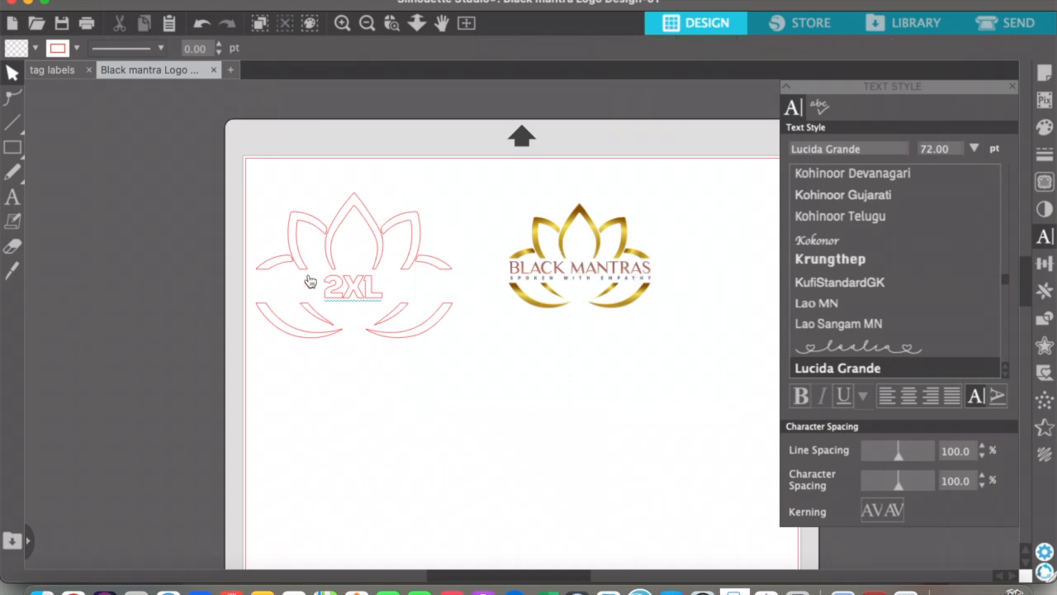
left_click_drag(578, 278, 61, 261)
left_click_drag(156, 255, 131, 254)
- Group the lotus outline together with the 2XL text
left_click(453, 229)
left_click_drag(490, 199, 345, 306)
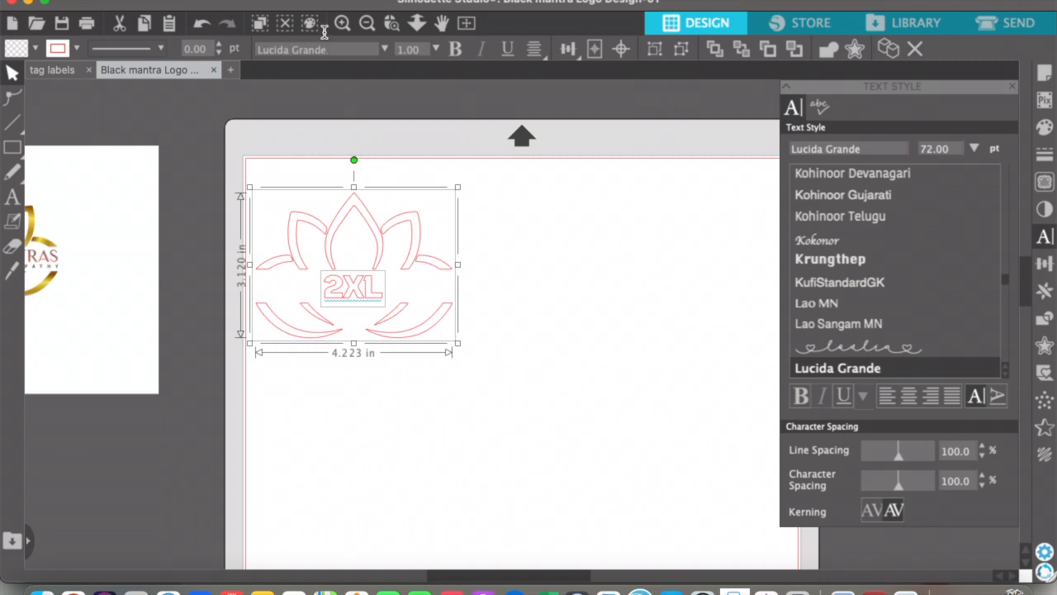
left_click(307, 0)
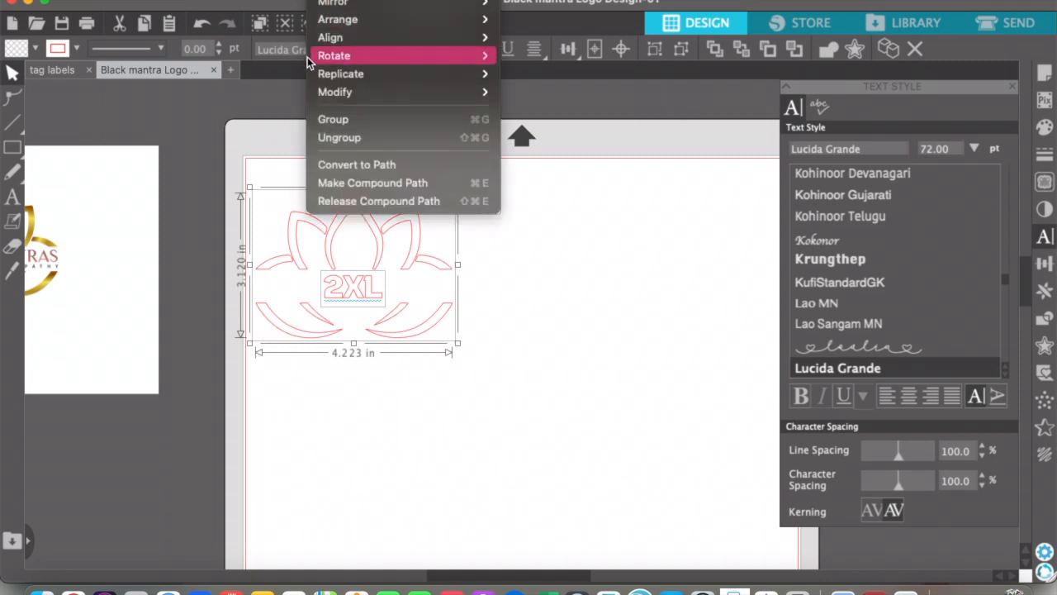
left_click(339, 124)
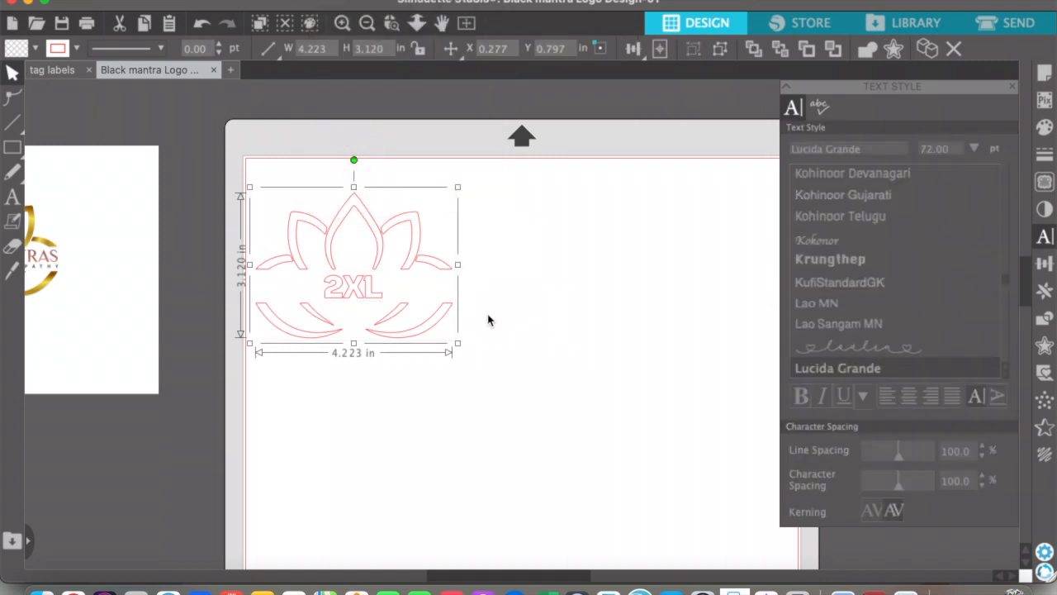
- Scale the grouped 2XL label down to about 3.418 by 2.525 in and move it up into the page's upper-left corner
left_click_drag(458, 344, 422, 323)
left_click(452, 259)
left_click_drag(330, 272, 333, 245)
left_click(403, 273)
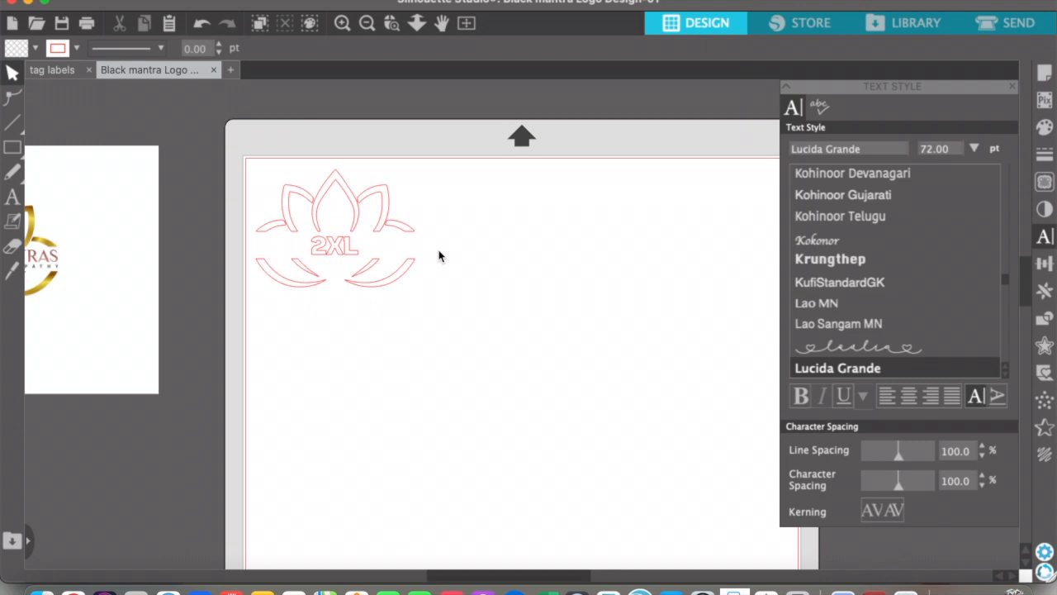
- Close the text settings and place two copies of the 2XL label beside the original to make a row of three
left_click(1014, 87)
left_click(272, 232)
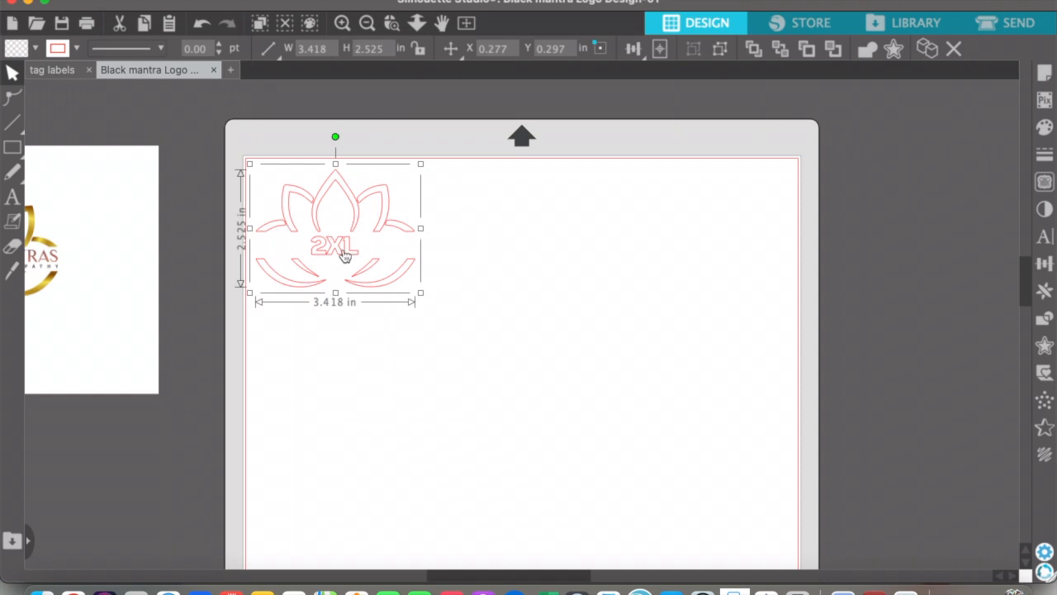
left_click(475, 265)
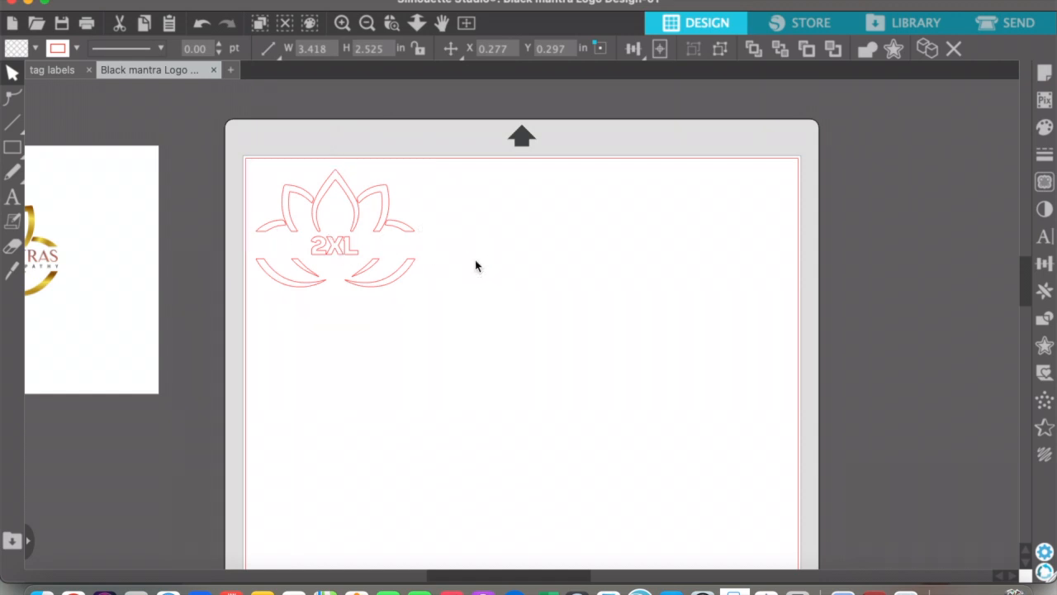
key("super+v")
left_click_drag(377, 278, 522, 262)
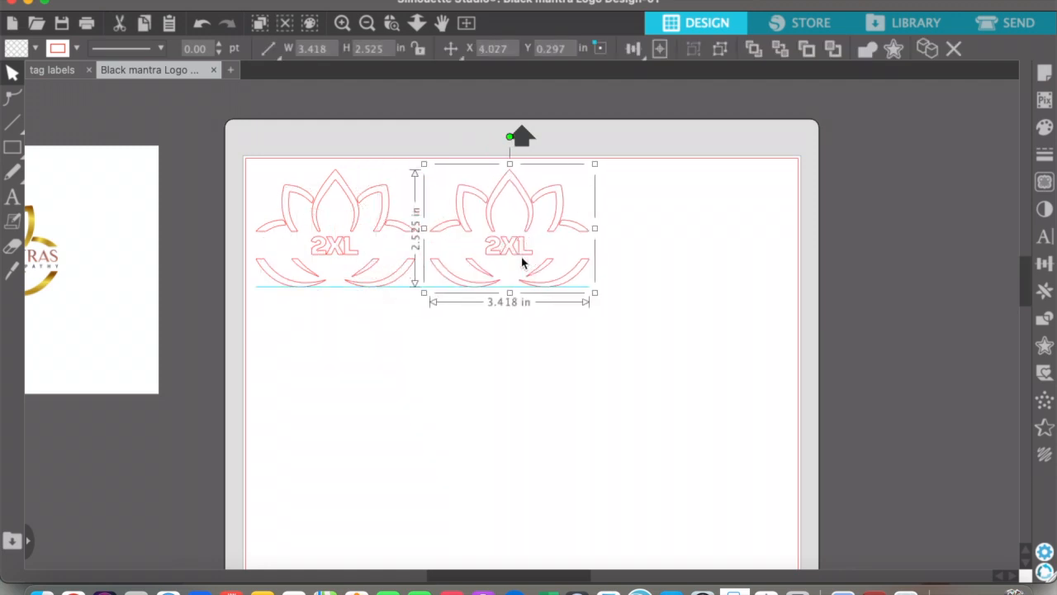
left_click(522, 397)
key("super+v")
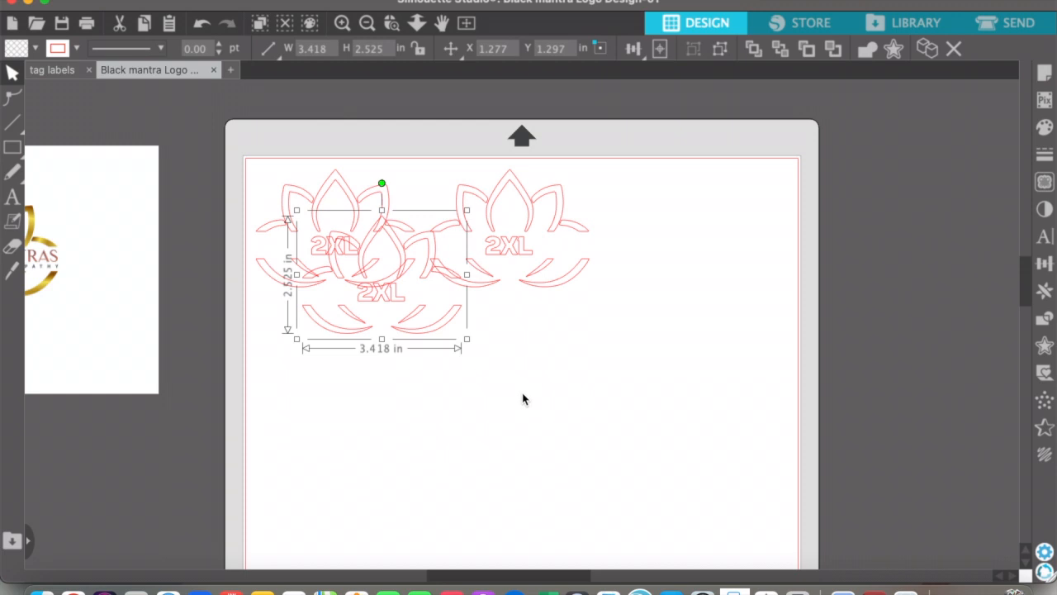
left_click_drag(387, 306, 692, 256)
- Paste three more copies of the 2XL label and line them up as a second row beneath the first
left_click(435, 382)
key("super+v")
left_click_drag(396, 329, 339, 372)
left_click(490, 366)
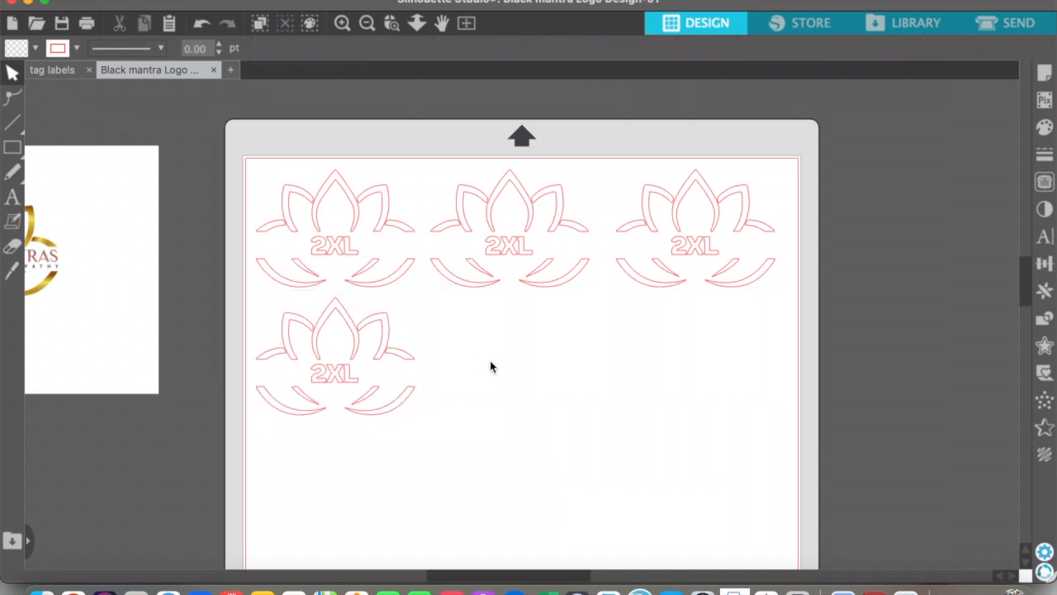
key("super+v")
left_click_drag(490, 360, 526, 383)
left_click(658, 383)
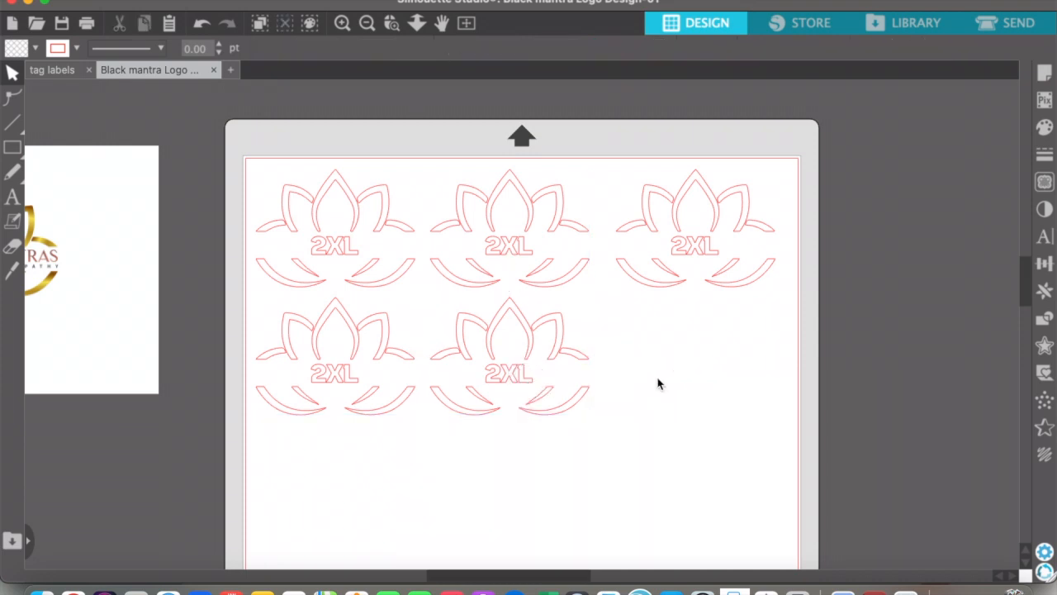
key("super+v")
left_click_drag(463, 361, 692, 366)
left_click(488, 440)
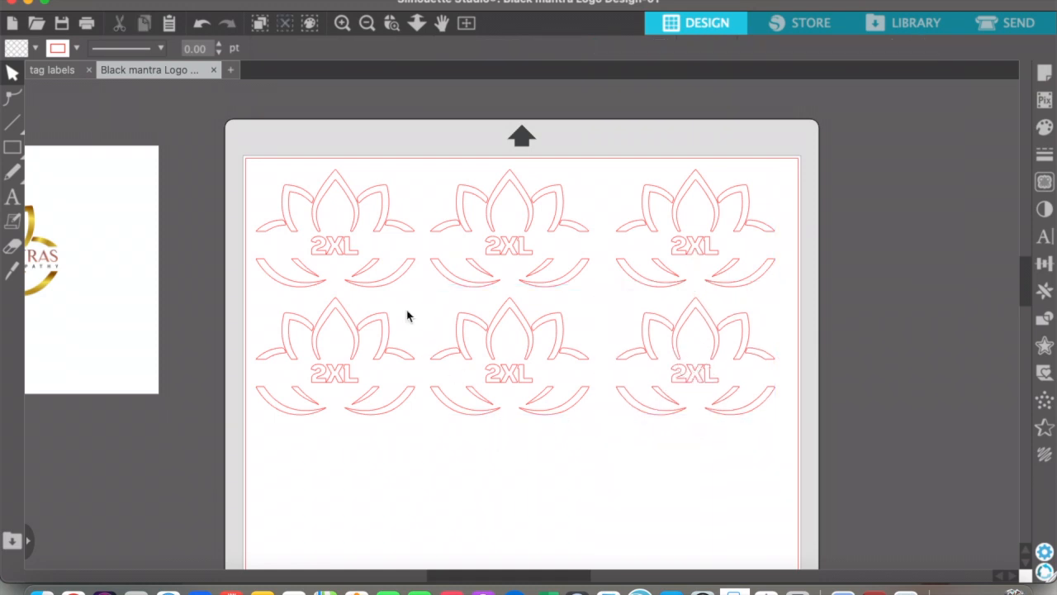
- Group all six 2XL labels and convert the group to a path
left_click_drag(237, 153, 745, 399)
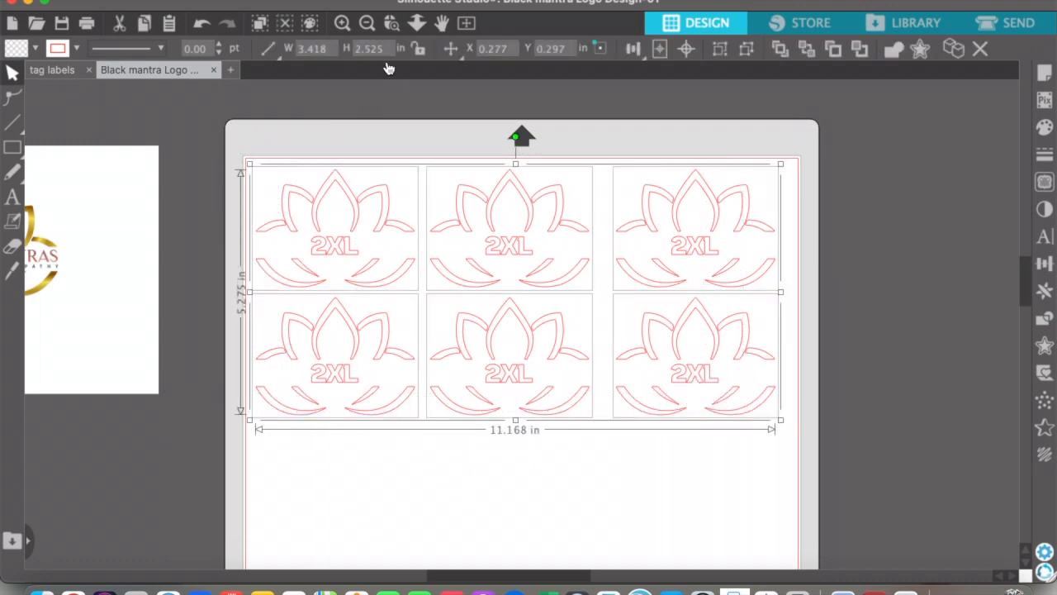
left_click(326, 0)
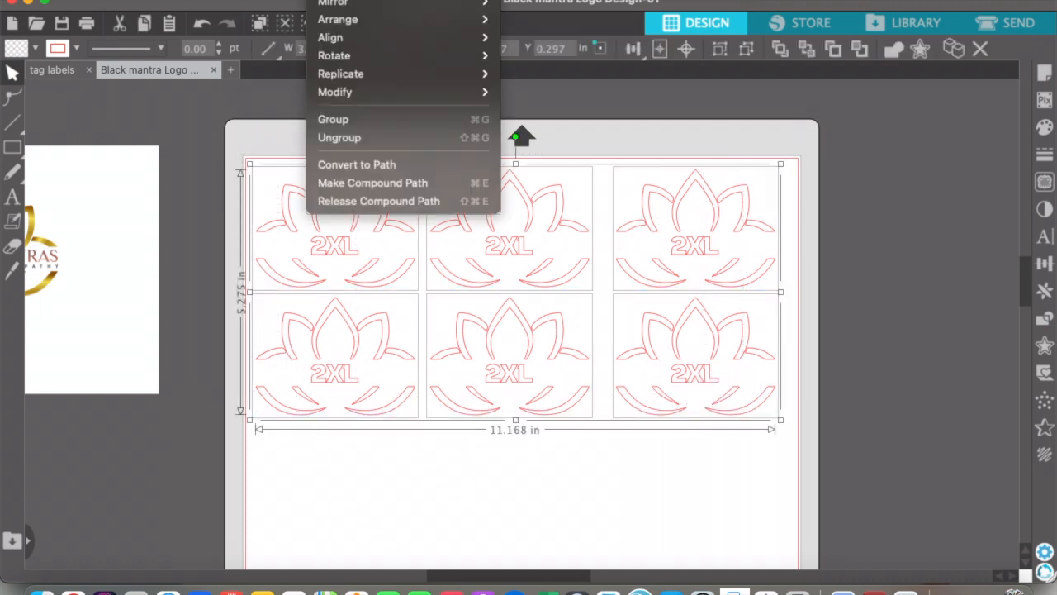
left_click(384, 124)
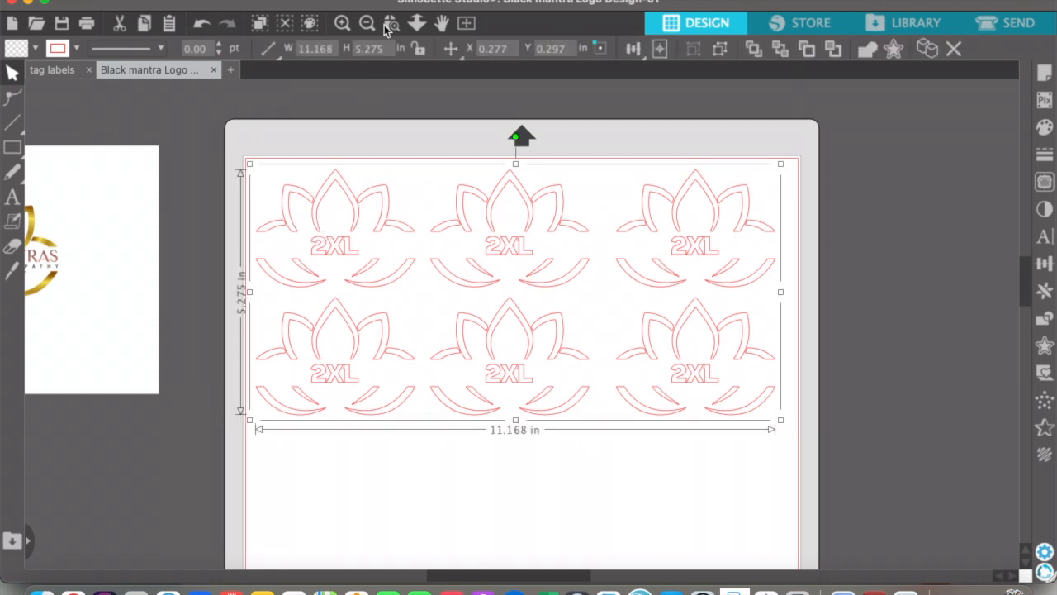
left_click(326, 0)
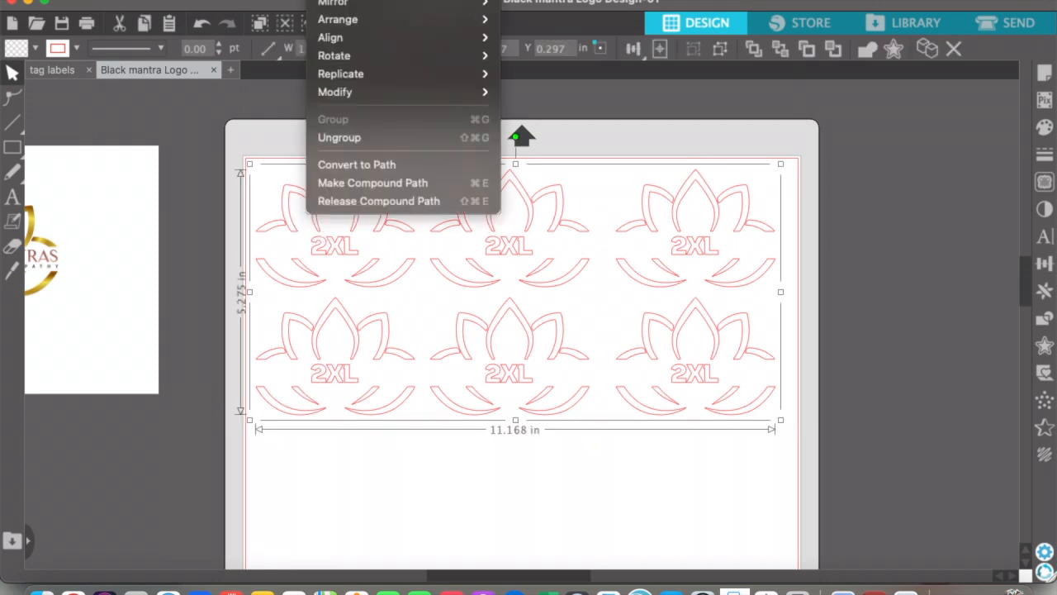
left_click(413, 165)
scroll(554, 353, "down", 1)
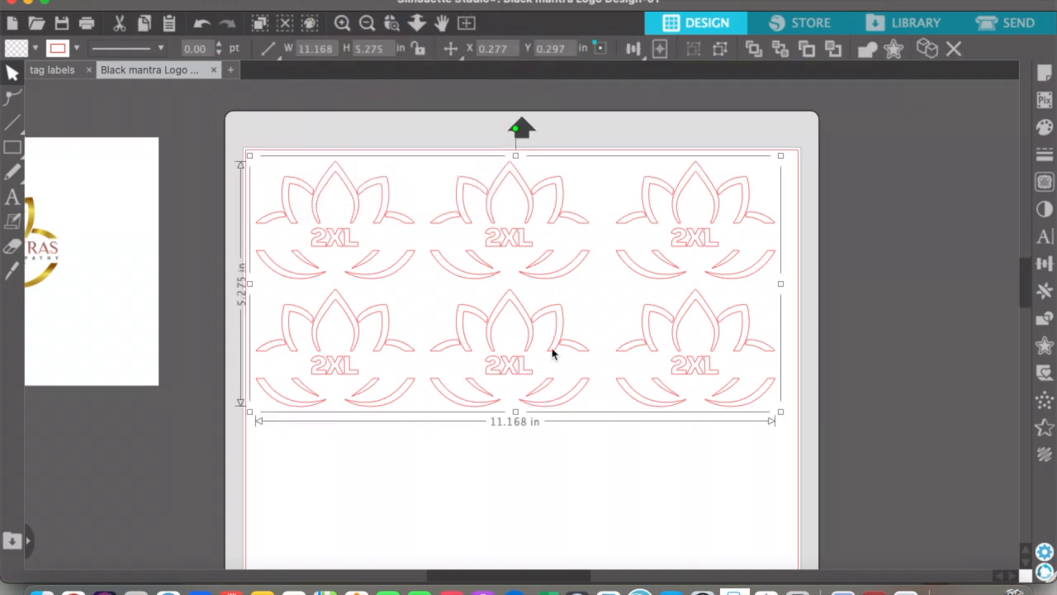
left_click(785, 418)
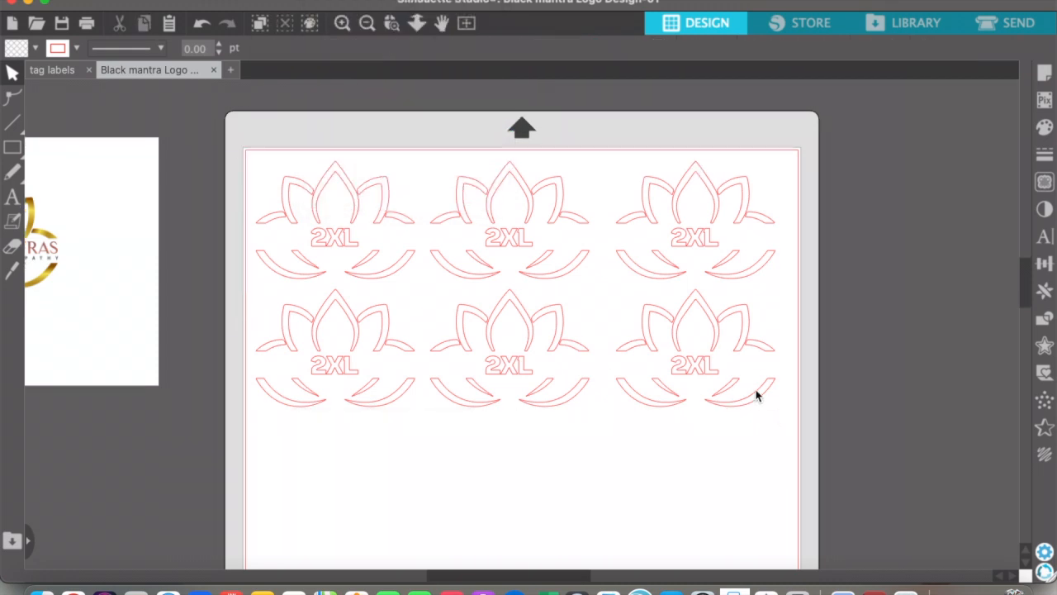
- Scale the group of six labels down to about 10.624 by 5.018 in and flip it horizontally
left_click(757, 394)
left_click_drag(781, 410, 767, 400)
left_click(334, 0)
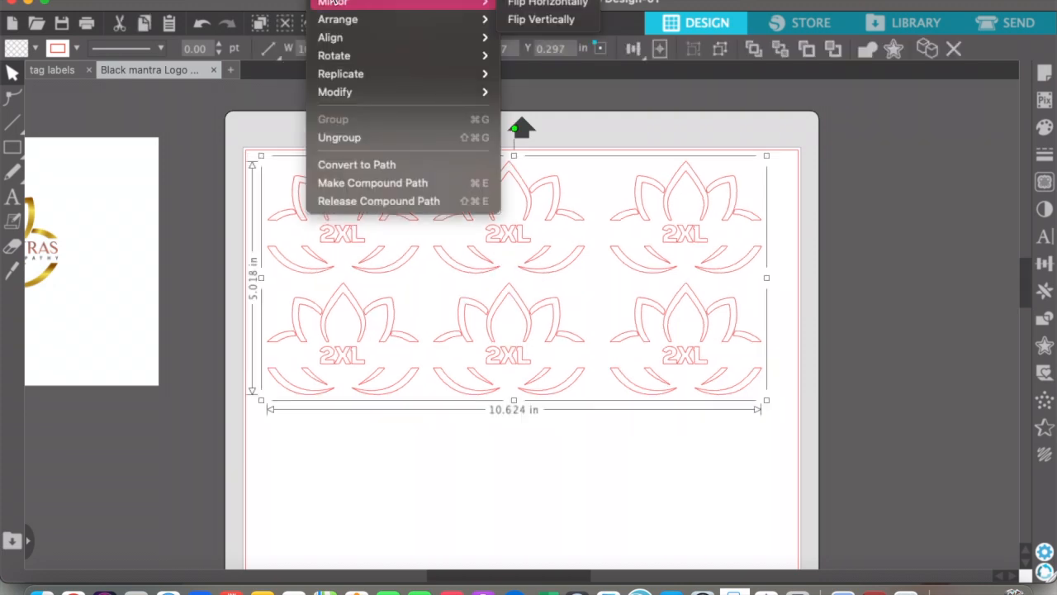
left_click(541, 3)
left_click(500, 469)
left_click_drag(520, 329, 517, 329)
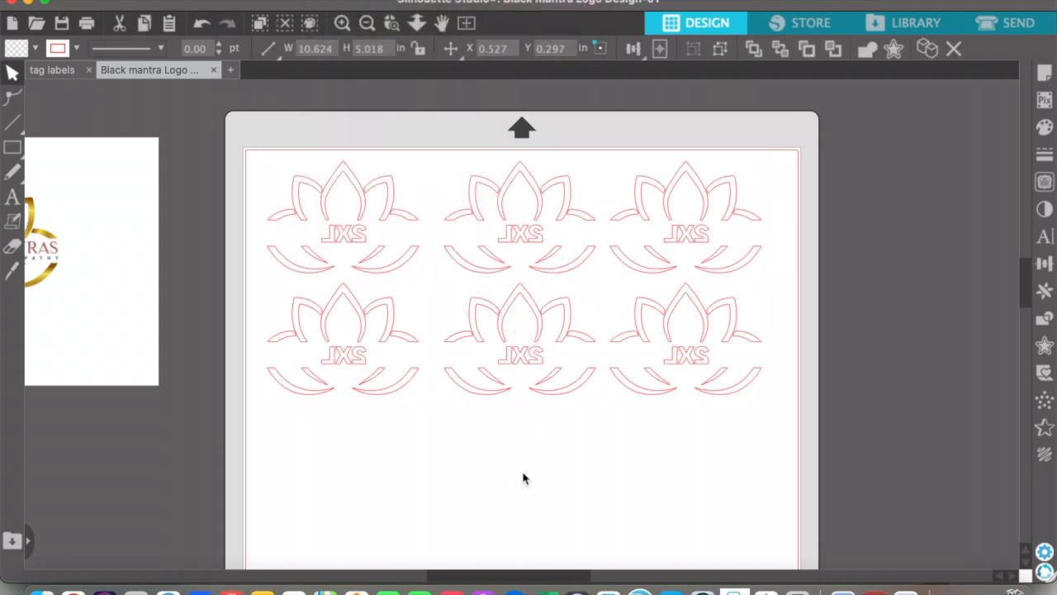
left_click(483, 476)
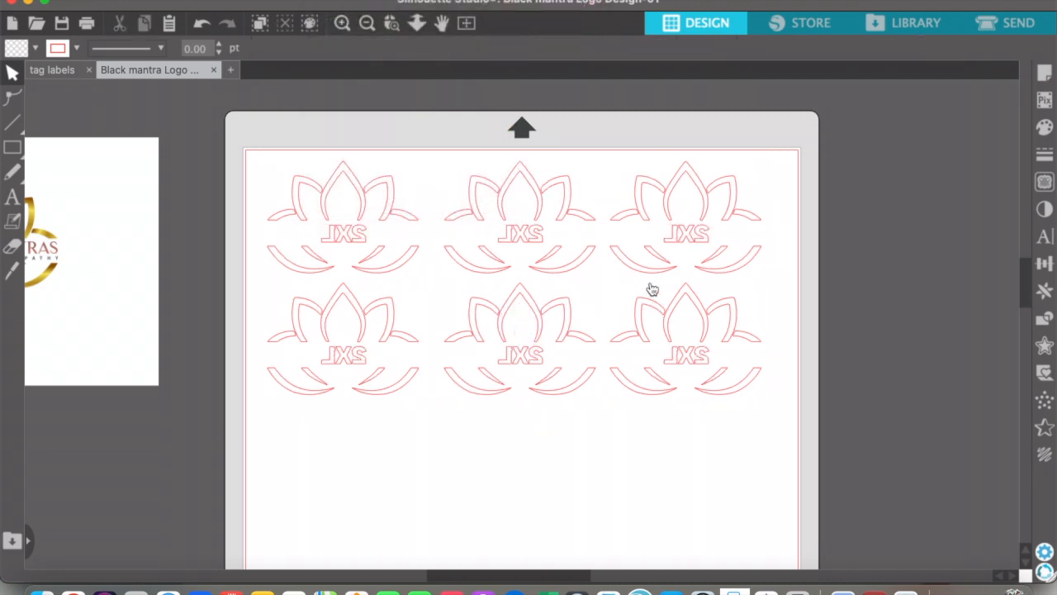
- Set the media height in the page setup to 5.5 in
left_click(1045, 73)
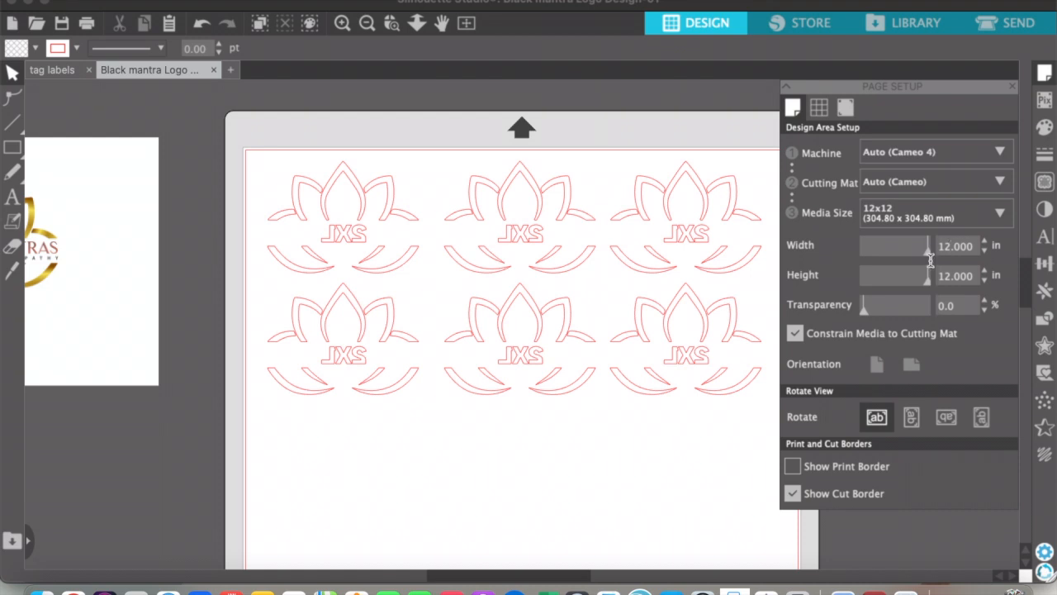
double_click(952, 280)
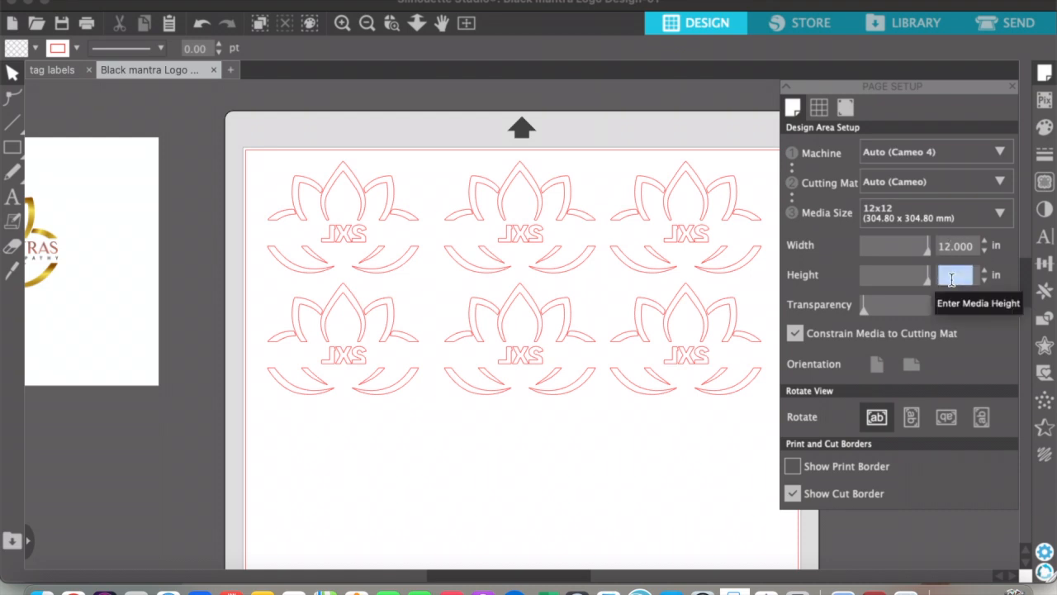
type("5.5")
key("Return")
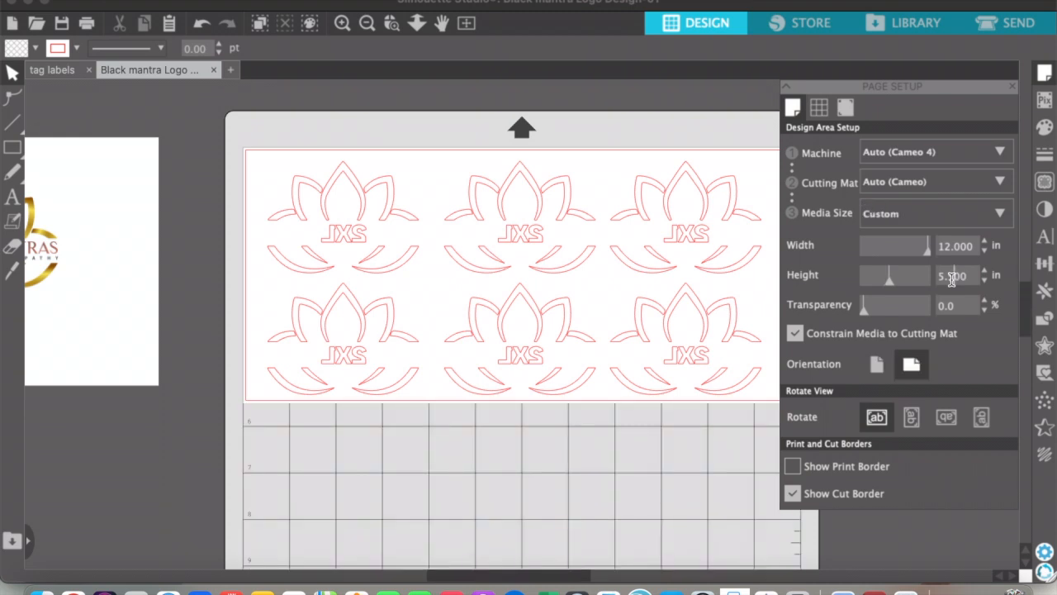
- Move the label group left to X 0.277 in on the shortened page and close the page setup
left_click(512, 267)
left_click(497, 268)
key("Left")
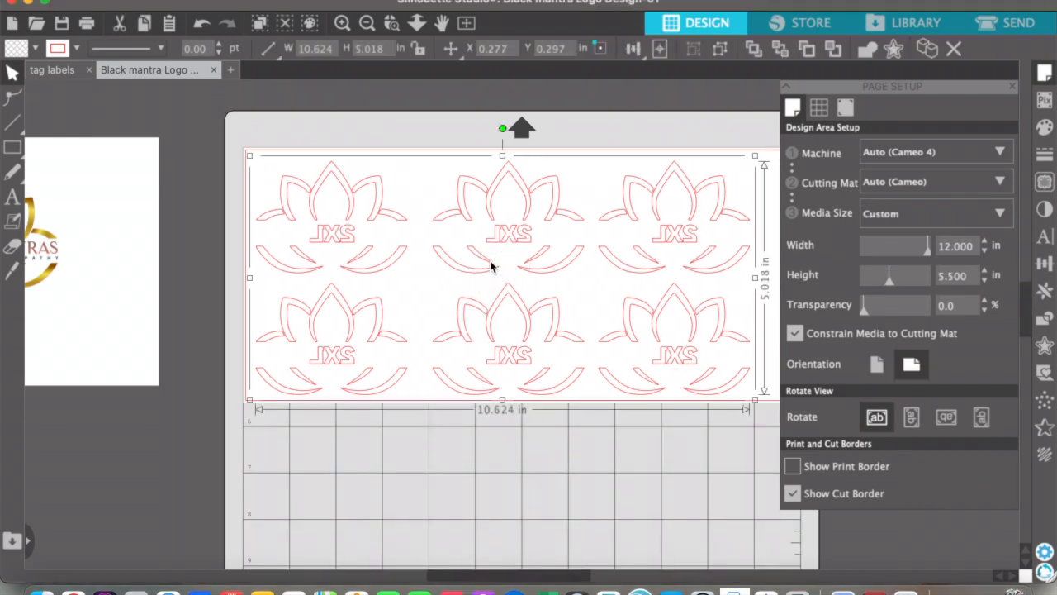
left_click(378, 531)
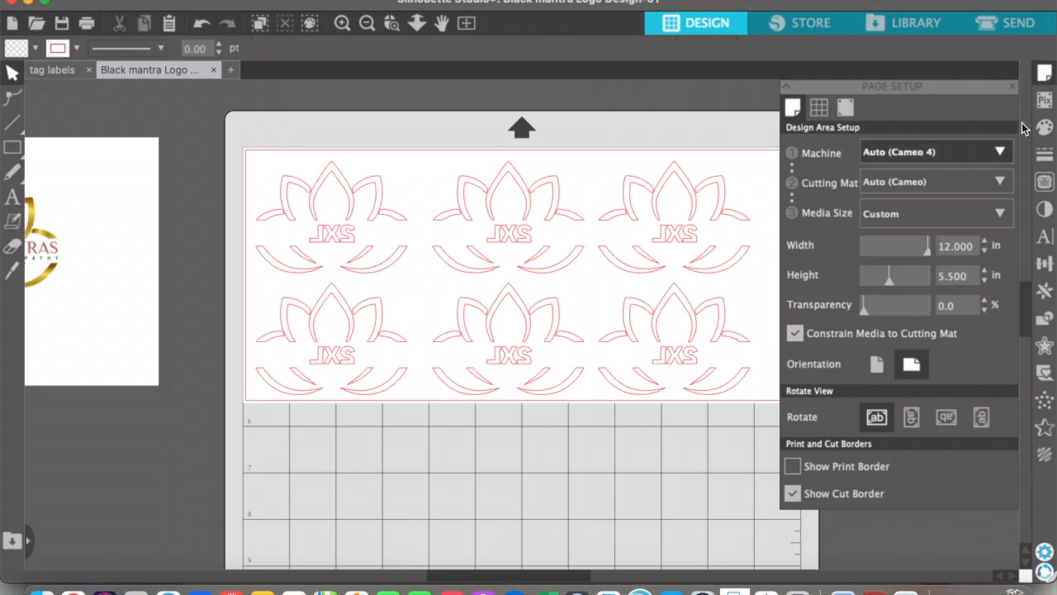
left_click(1015, 88)
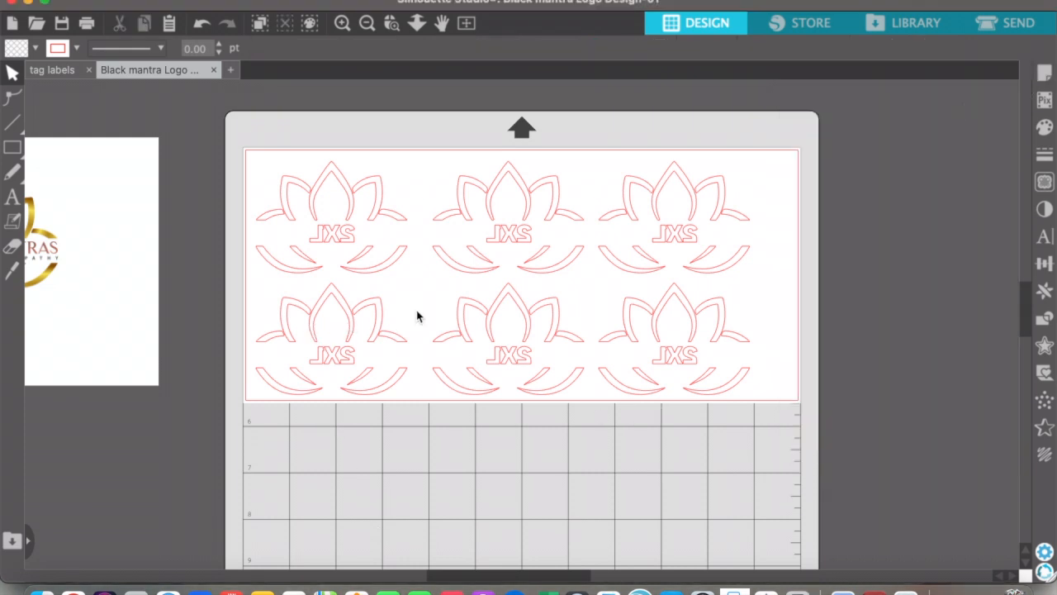